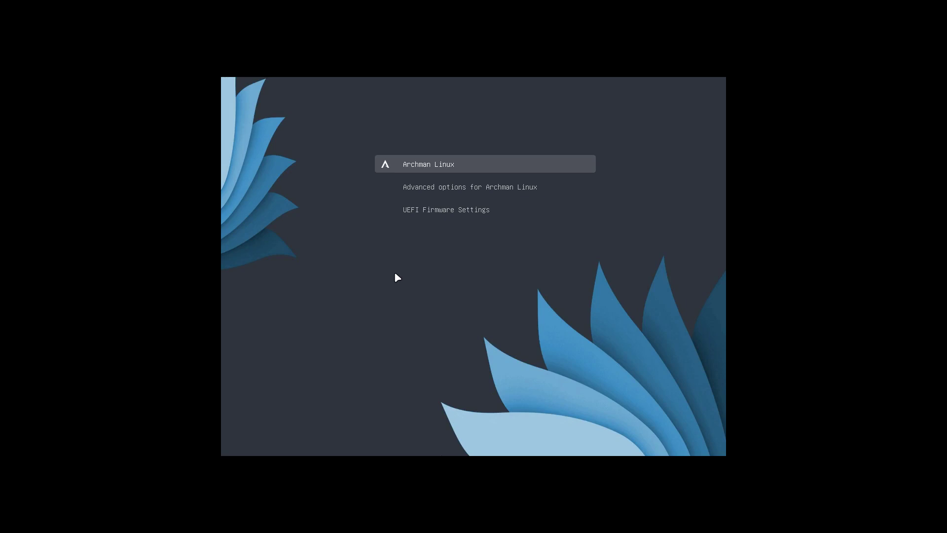
Browse the GRUB menu entries, then boot the Archman Linux entry.
{"action": "key", "text": "Down"}
{"action": "key", "text": "Down"}
{"action": "key", "text": "Up"}
{"action": "key", "text": "Up"}
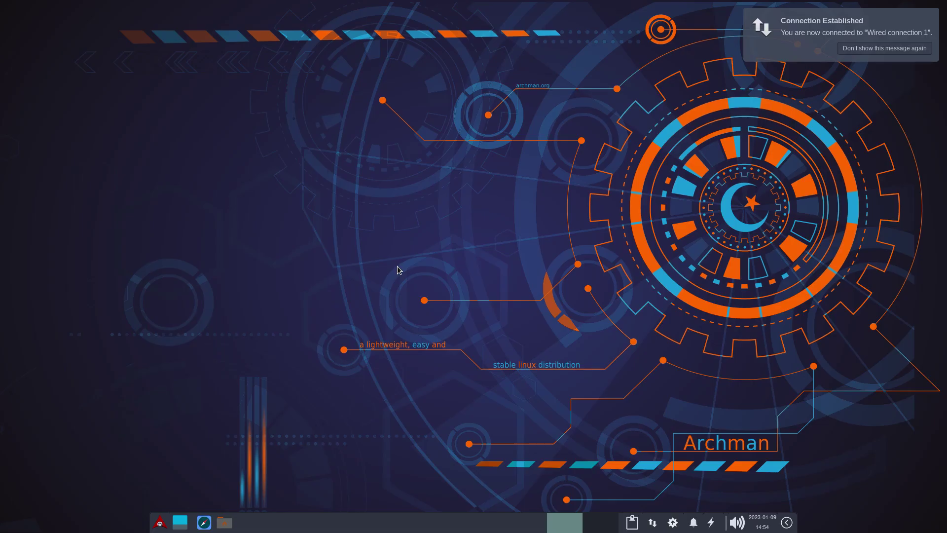
Dismiss the connection notification and close the applications menu again.
{"action": "left_click", "coordinate": [880, 51]}
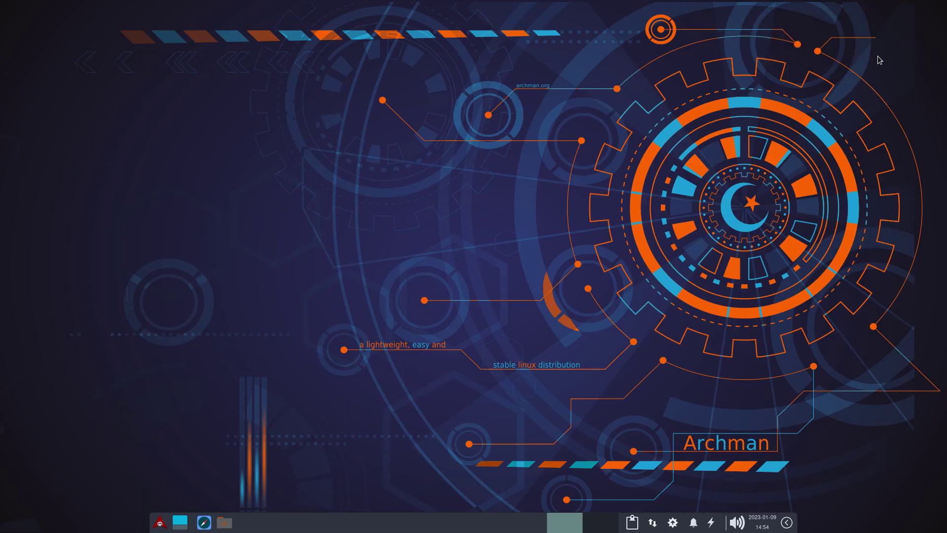
{"action": "left_click", "coordinate": [160, 524]}
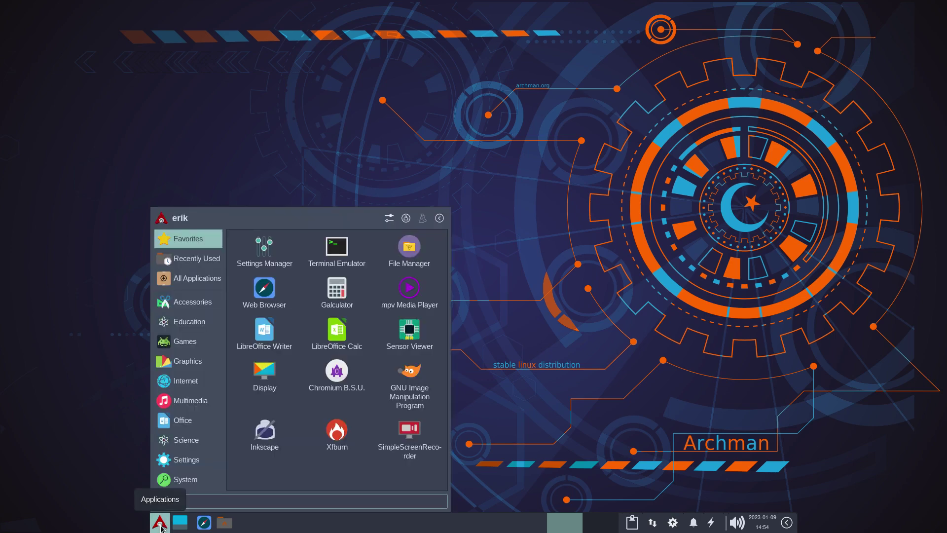
{"action": "left_click", "coordinate": [567, 388]}
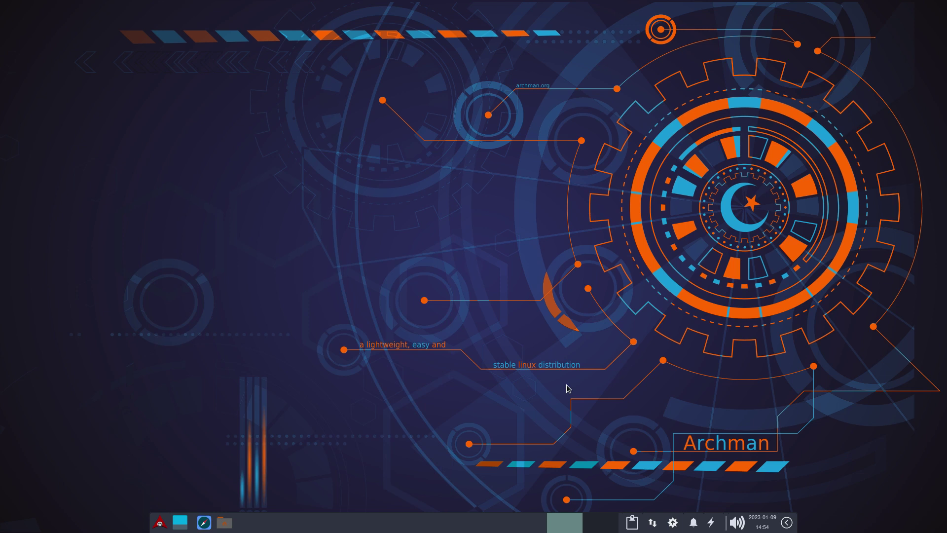
Run att in a new terminal and authenticate with the administrator password.
{"action": "key", "text": "ctrl+alt+t"}
{"action": "type", "text": "a"}
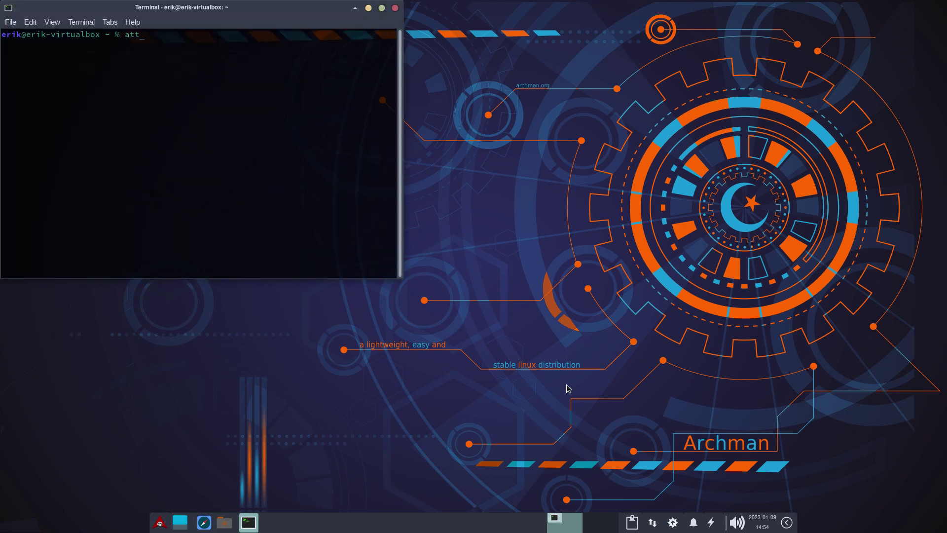
{"action": "key", "text": "Return"}
{"action": "type", "text": "•••••"}
{"action": "key", "text": "Return"}
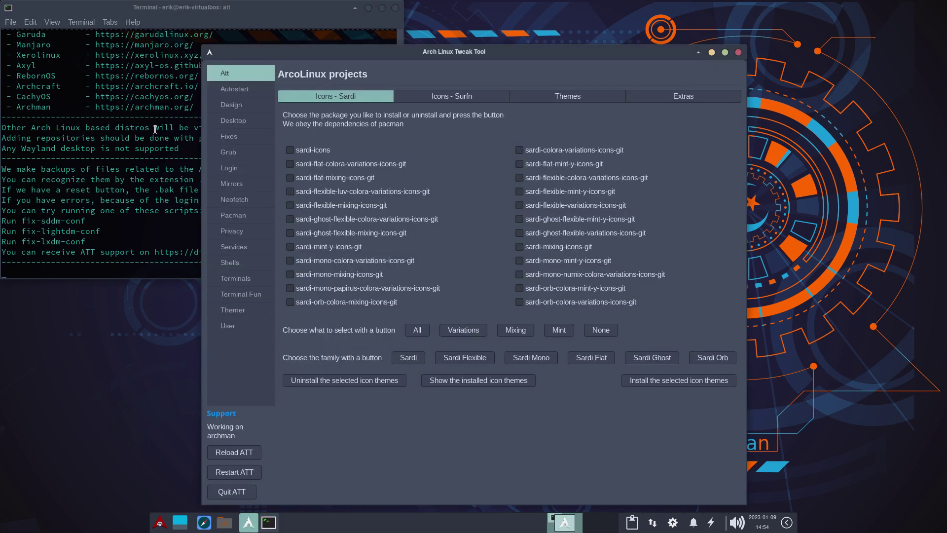
Select the Archman line in the terminal output and move the Tweak Tool window right.
{"action": "left_click", "coordinate": [196, 105]}
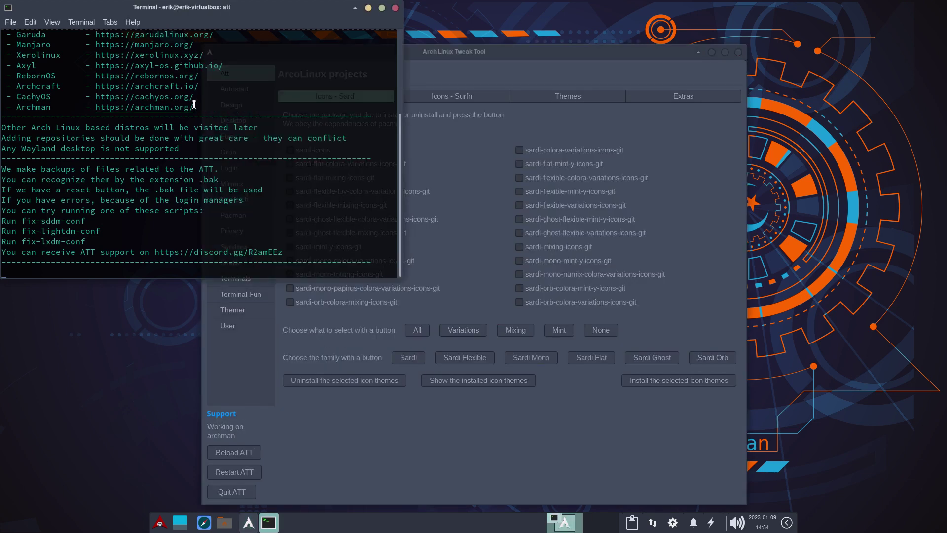
{"action": "left_click_drag", "start_coordinate": [200, 107], "coordinate": [6, 106]}
{"action": "left_click_drag", "start_coordinate": [530, 55], "coordinate": [686, 47]}
Look through Autostart, Design and Desktop, then choose the blue-leaves Grub theme wallpaper.
{"action": "left_click", "coordinate": [374, 84]}
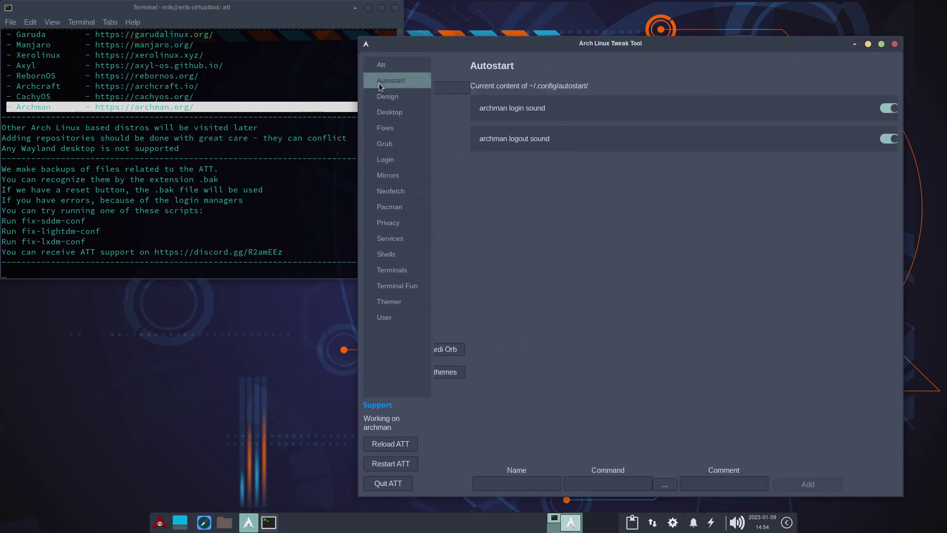
{"action": "left_click", "coordinate": [384, 97]}
{"action": "left_click", "coordinate": [390, 113]}
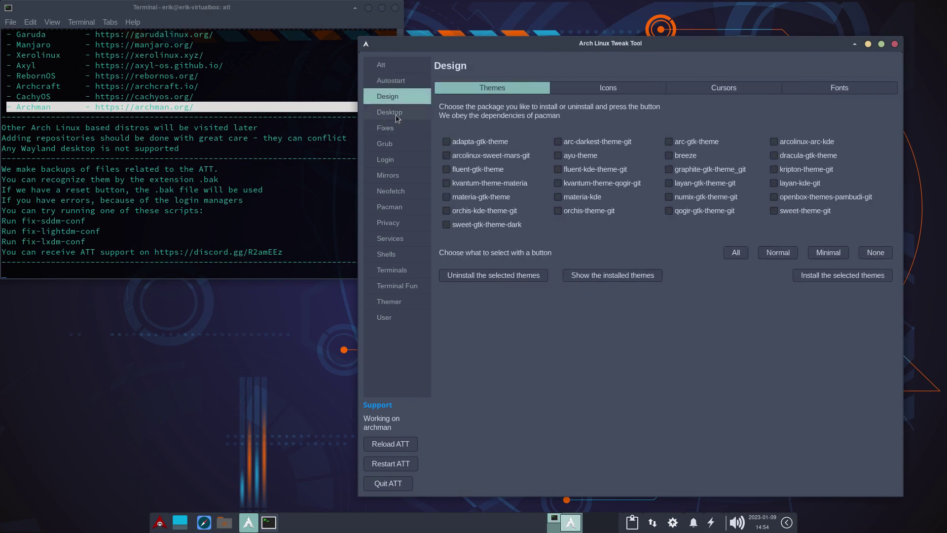
{"action": "left_click", "coordinate": [385, 144]}
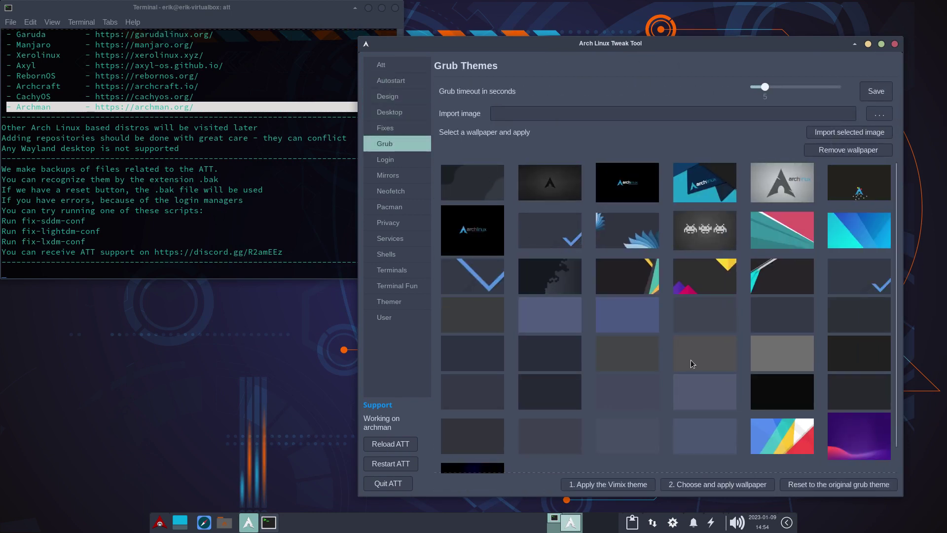
{"action": "scroll", "coordinate": [691, 363], "scroll_direction": "down", "scroll_amount": 1}
{"action": "scroll", "coordinate": [629, 260], "scroll_direction": "up", "scroll_amount": 1}
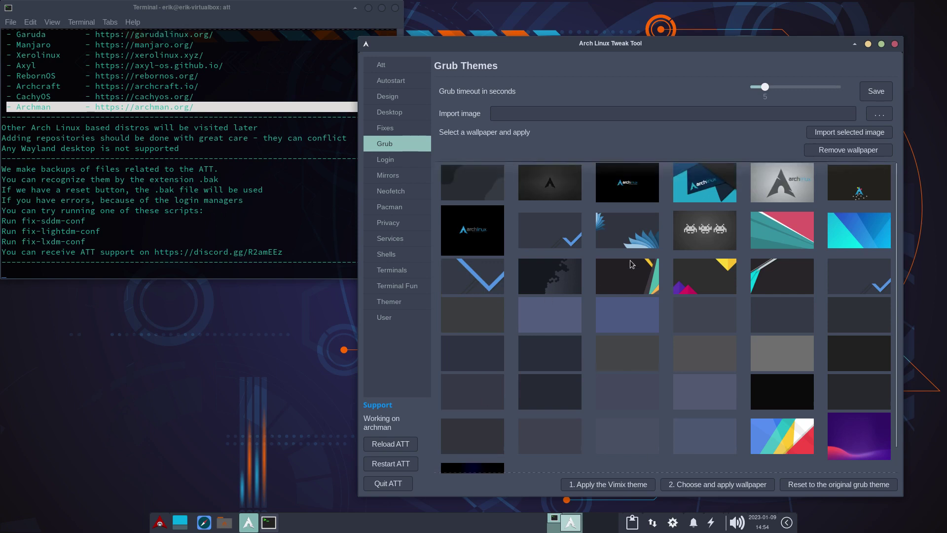
{"action": "left_click", "coordinate": [617, 239]}
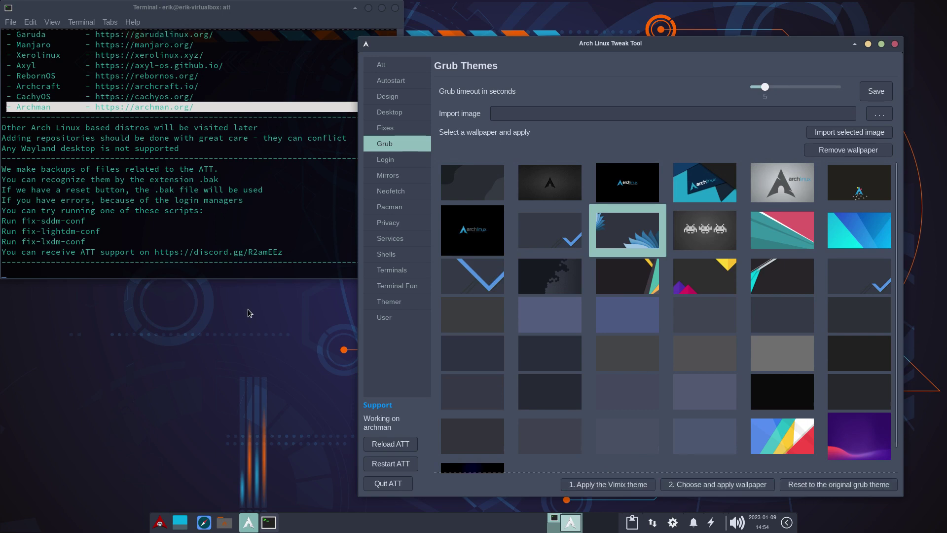
Apply the forest sunset image as the SDDM login background from the Login WALL tab.
{"action": "left_click", "coordinate": [404, 160]}
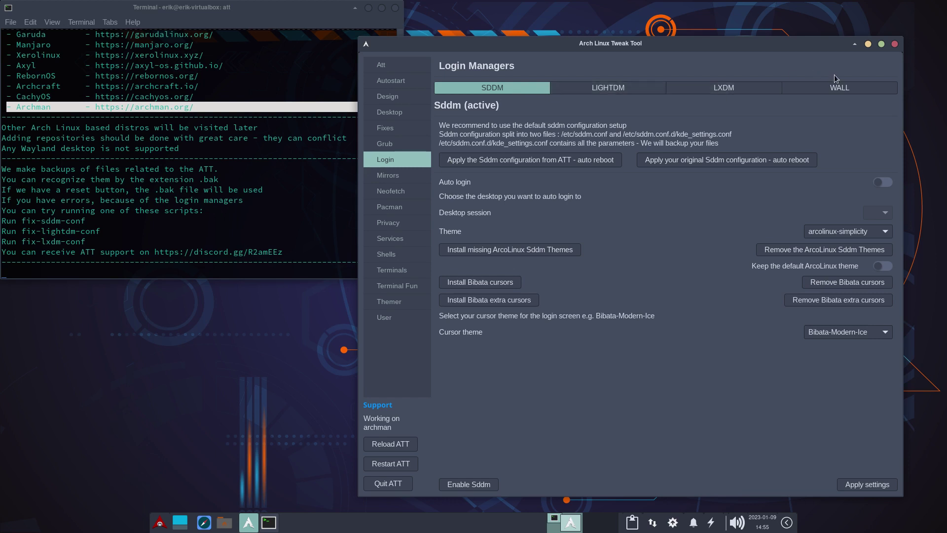
{"action": "left_click", "coordinate": [845, 95]}
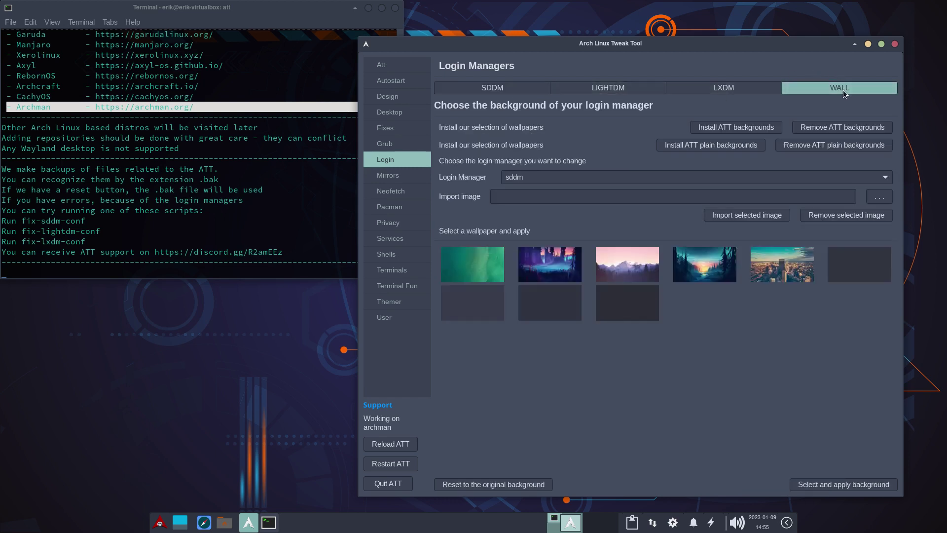
{"action": "left_click", "coordinate": [708, 271]}
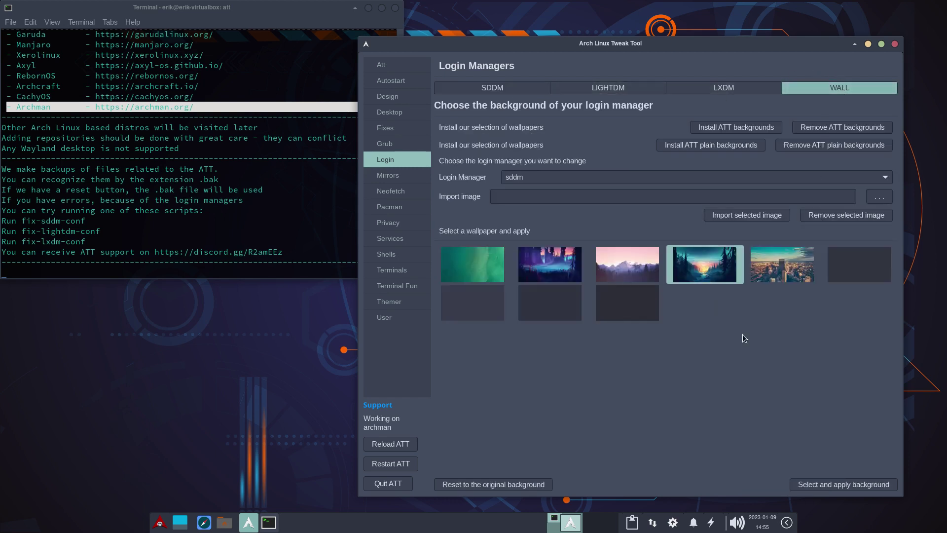
{"action": "left_click", "coordinate": [836, 484]}
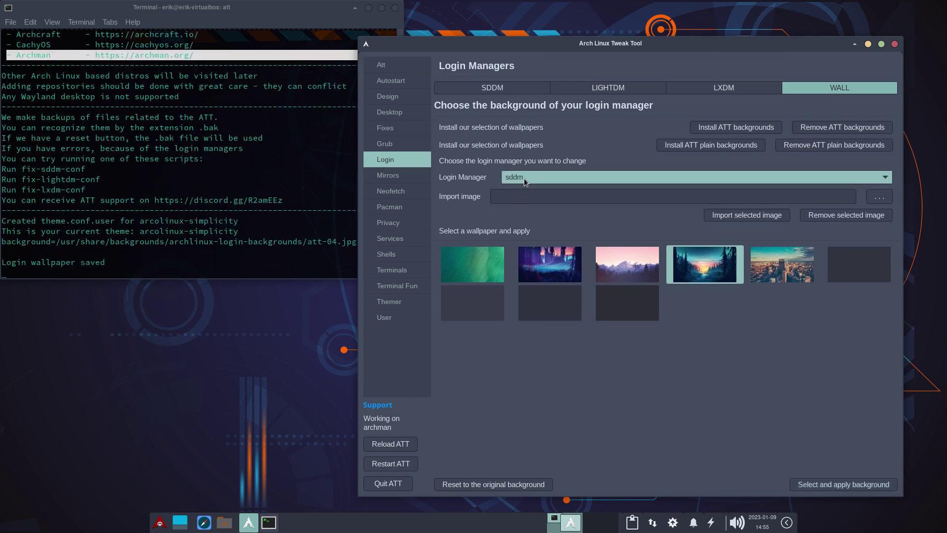
Select the 'Login wallpaper saved' terminal line, cancel a logout attempt, and quit ATT.
{"action": "left_click", "coordinate": [144, 262]}
{"action": "left_click_drag", "start_coordinate": [145, 262], "coordinate": [2, 263]}
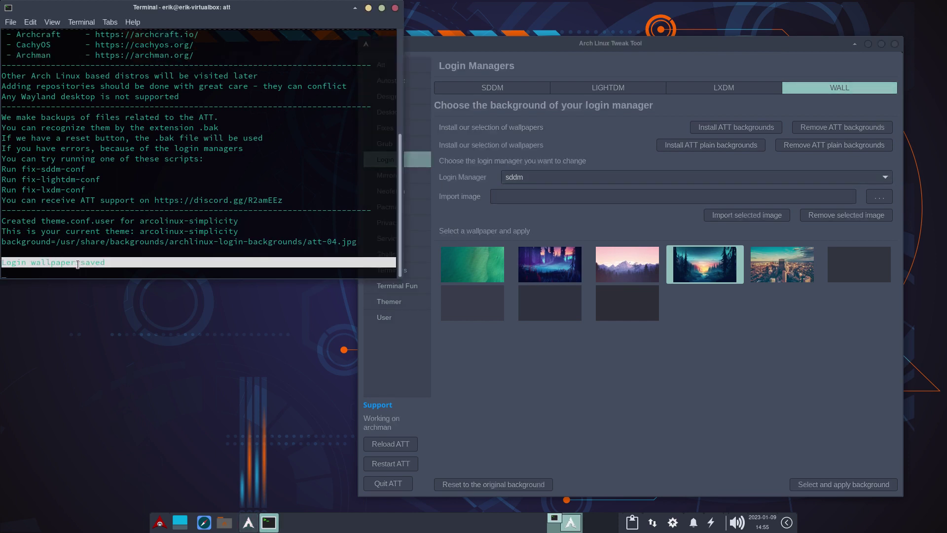
{"action": "left_click", "coordinate": [159, 523]}
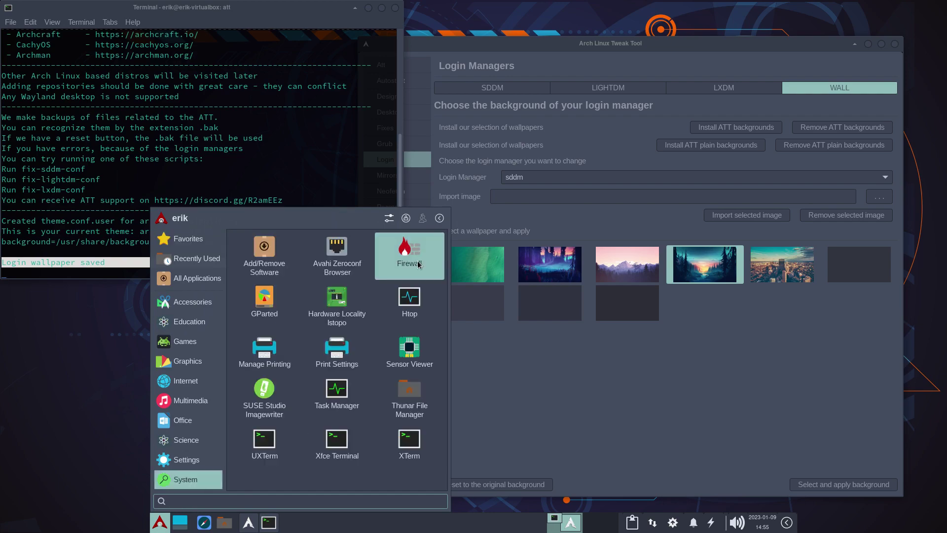
{"action": "left_click", "coordinate": [439, 218]}
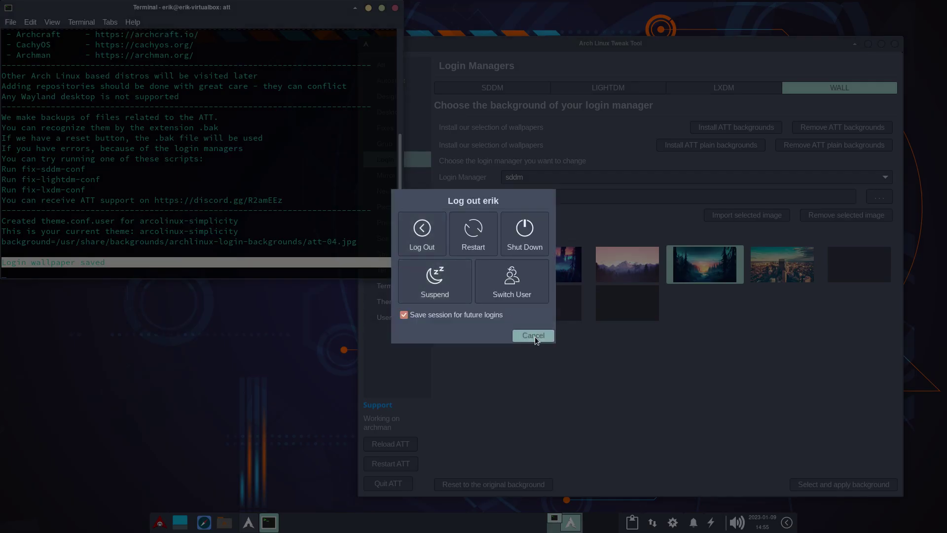
{"action": "left_click", "coordinate": [535, 337]}
{"action": "left_click", "coordinate": [387, 481]}
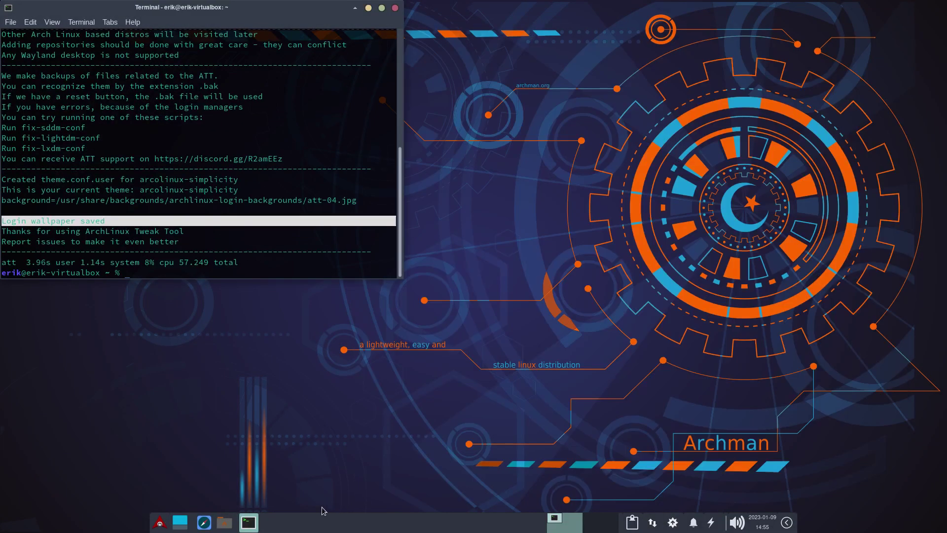
Log out of the Xfce session, log back in, and dismiss the connection notification.
{"action": "left_click", "coordinate": [159, 522]}
{"action": "left_click", "coordinate": [188, 479]}
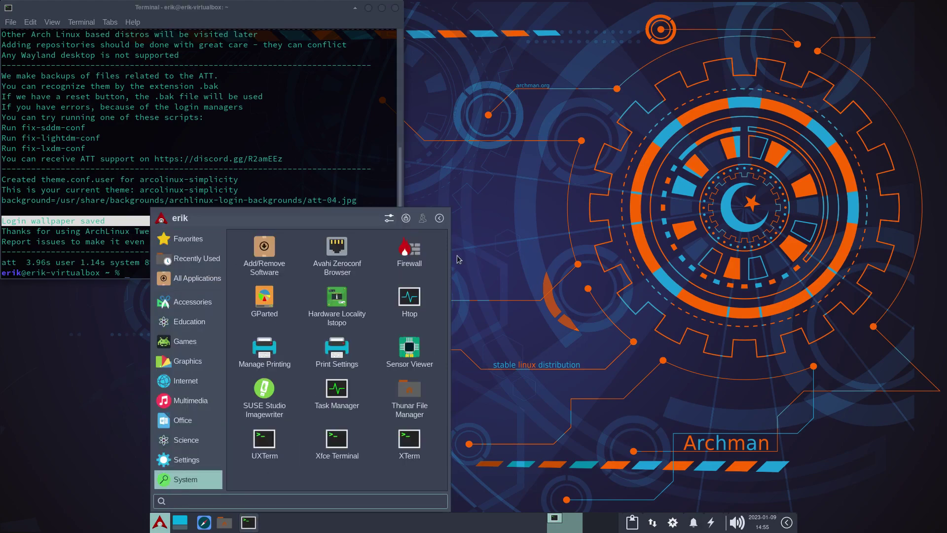
{"action": "left_click", "coordinate": [439, 218]}
{"action": "left_click", "coordinate": [419, 236]}
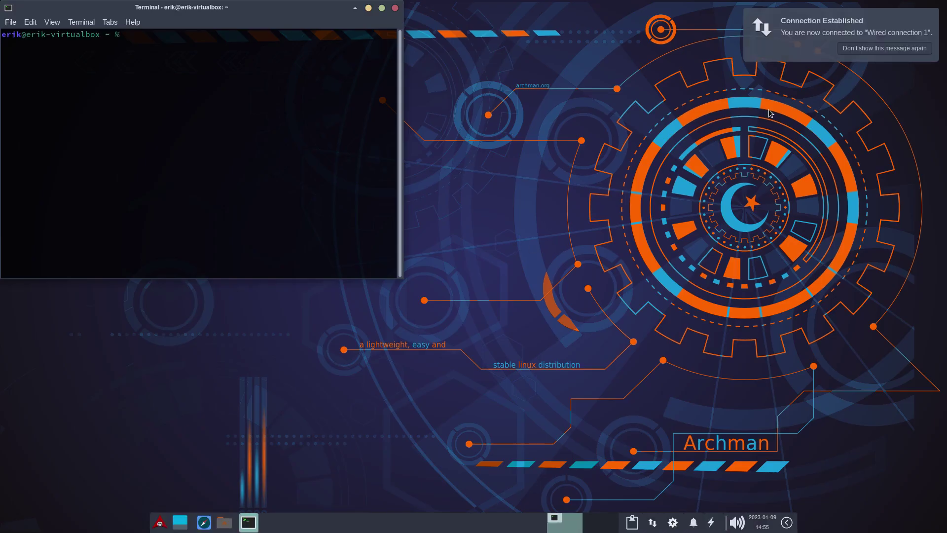
{"action": "left_click", "coordinate": [839, 39]}
Relaunch att in a fresh terminal with the admin password and open the Login wallpaper options.
{"action": "left_click", "coordinate": [395, 9]}
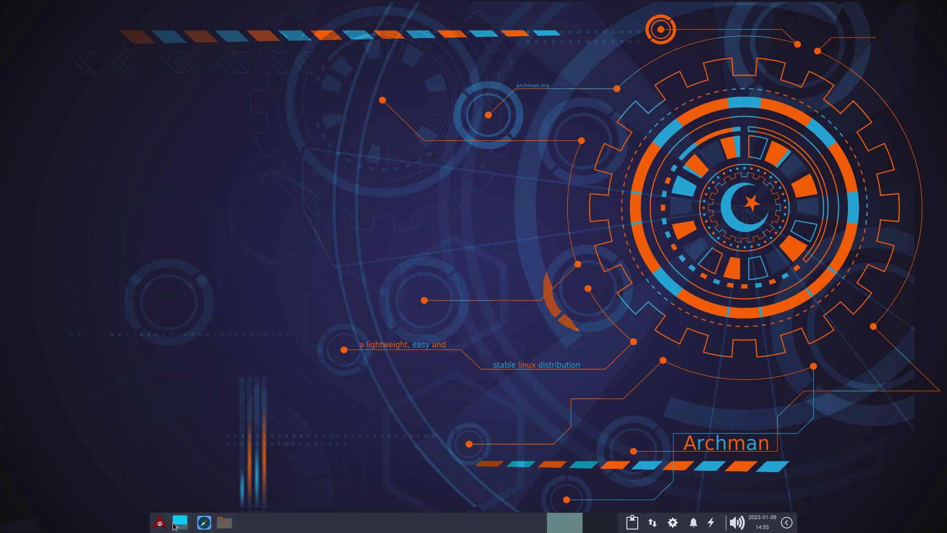
{"action": "key", "text": "ctrl+alt+t"}
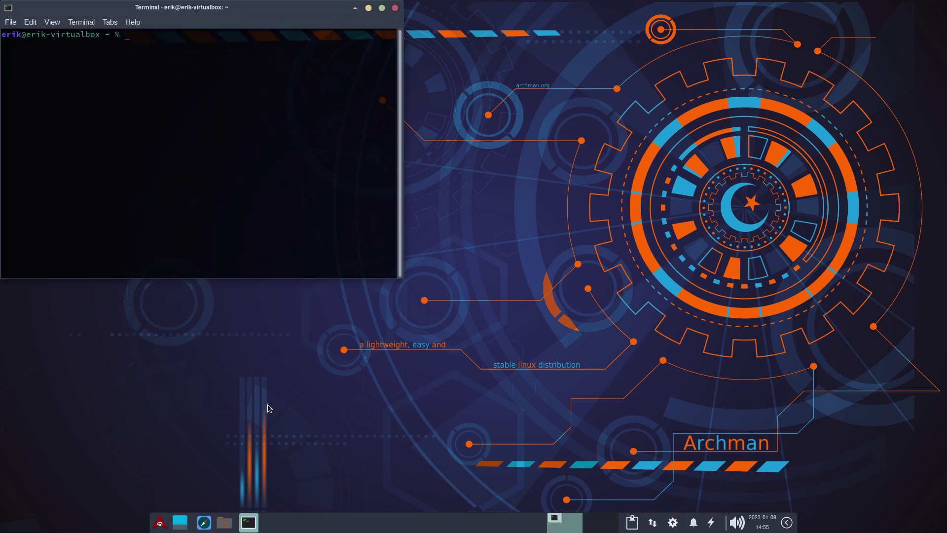
{"action": "type", "text": "att"}
{"action": "key", "text": "Return"}
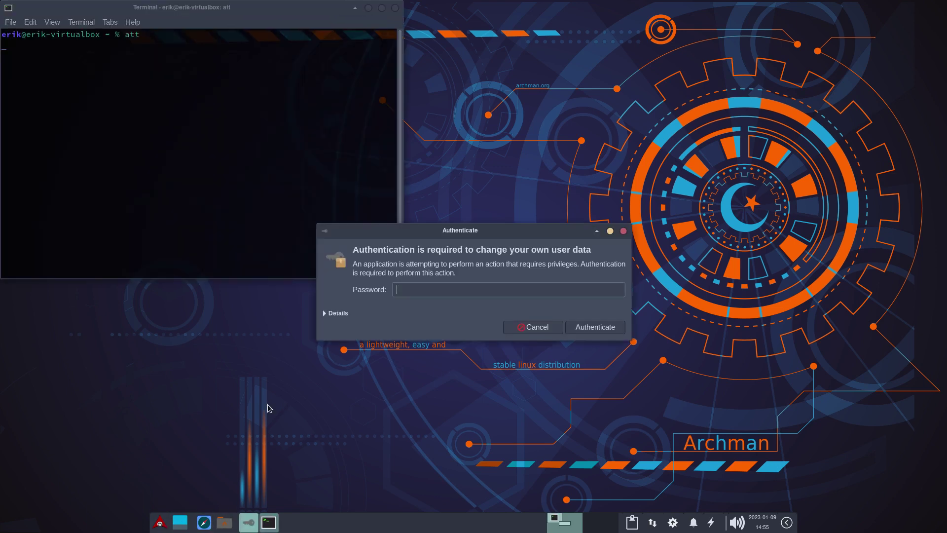
{"action": "type", "text": "*****"}
{"action": "key", "text": "Return"}
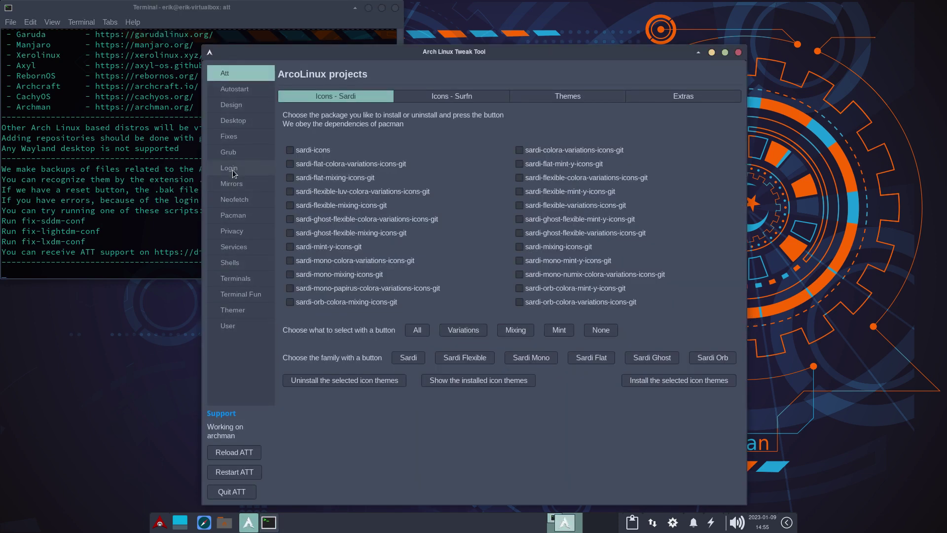
{"action": "left_click", "coordinate": [234, 170]}
{"action": "left_click", "coordinate": [682, 99]}
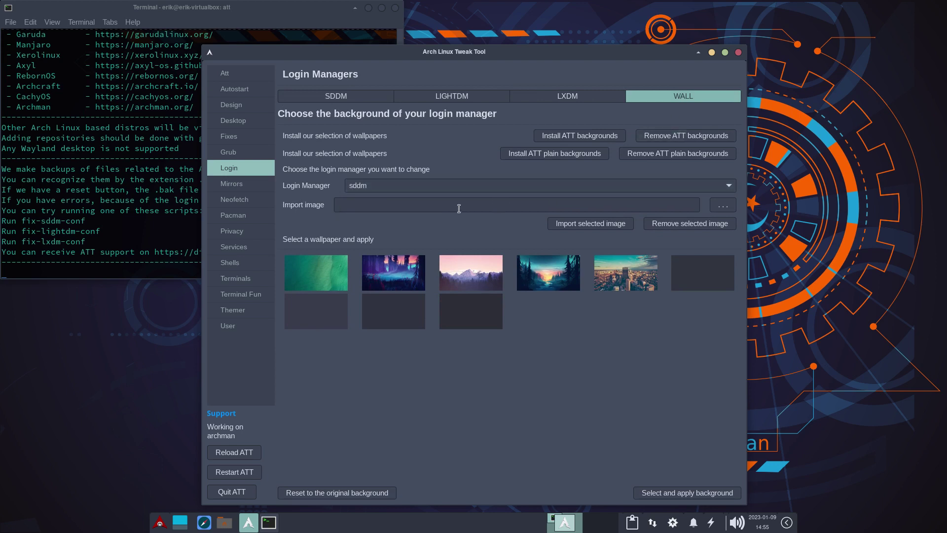
In the import file chooser, browse Computer > usr > share, peeking into backgrounds.
{"action": "left_click", "coordinate": [720, 210]}
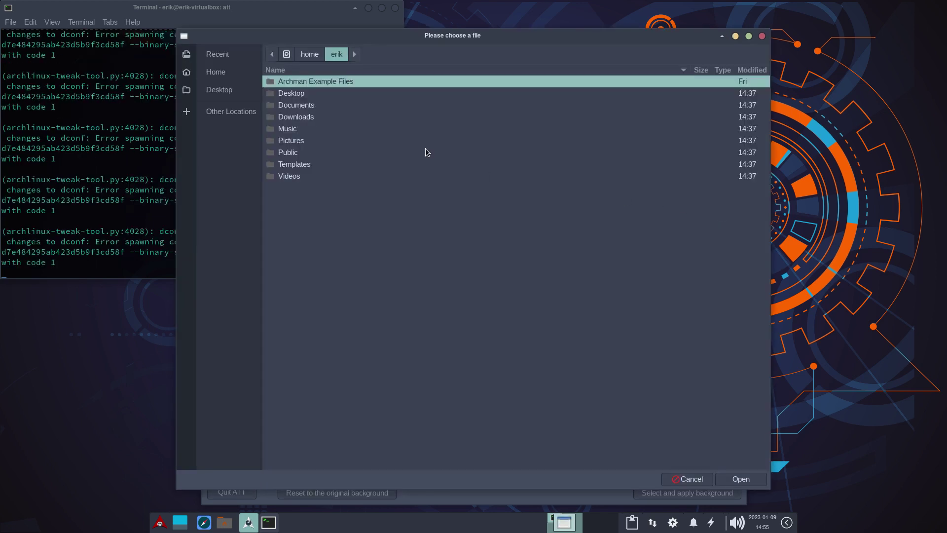
{"action": "left_click", "coordinate": [222, 112]}
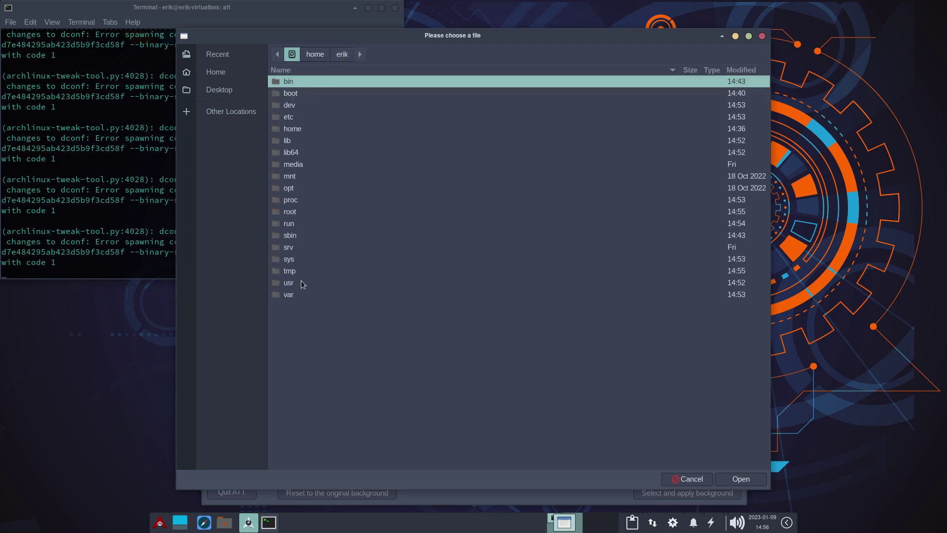
{"action": "double_click", "coordinate": [302, 283]}
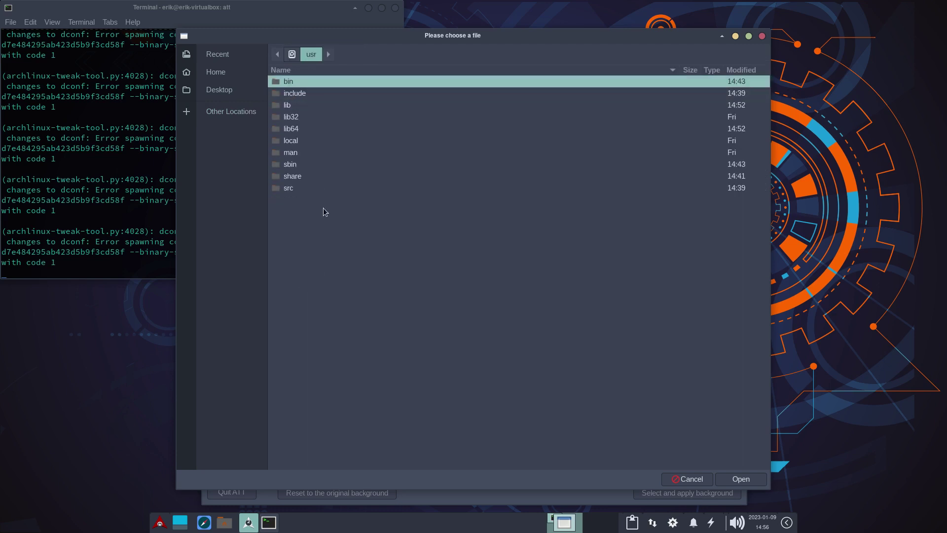
{"action": "double_click", "coordinate": [308, 176]}
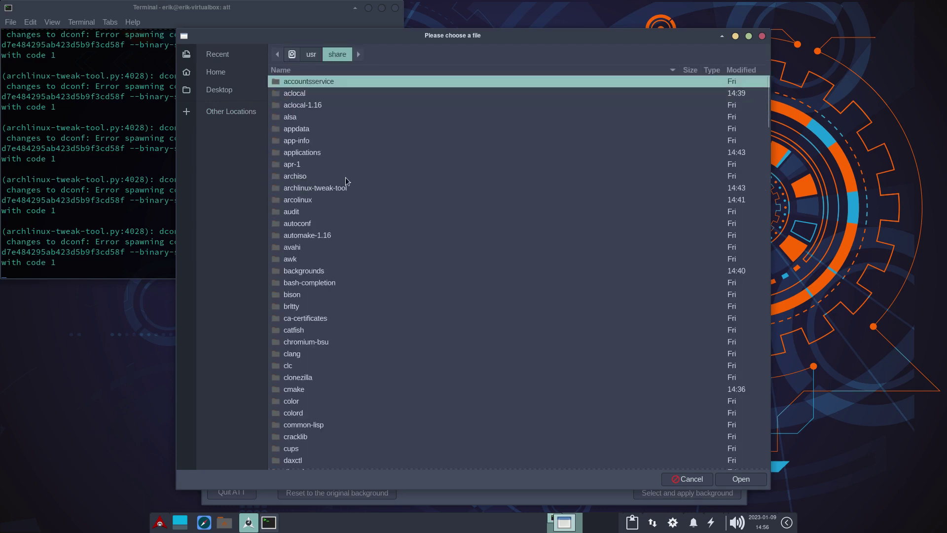
{"action": "double_click", "coordinate": [325, 272]}
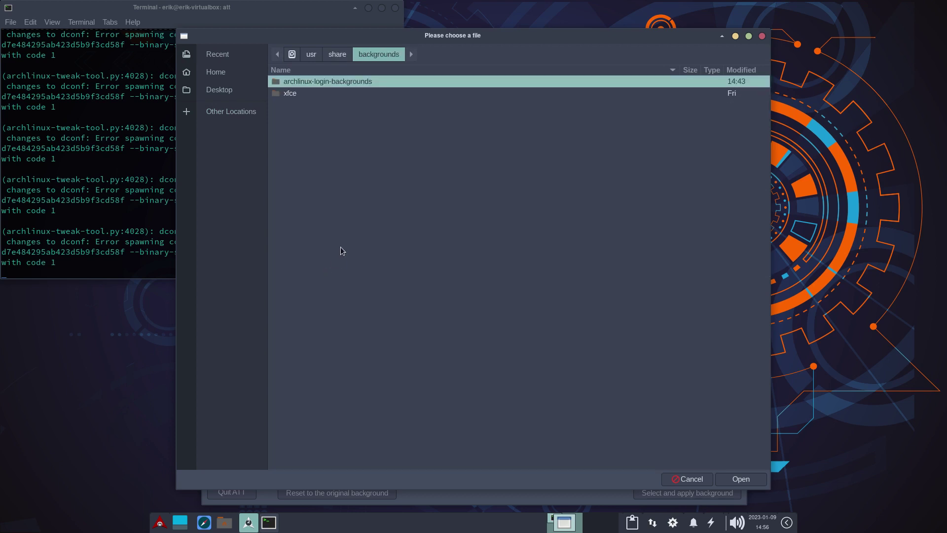
{"action": "left_click", "coordinate": [338, 54]}
Open the wallpapers folder and pick archman-i3wm.png as the image to import.
{"action": "scroll", "coordinate": [368, 375], "scroll_direction": "down", "scroll_amount": 10}
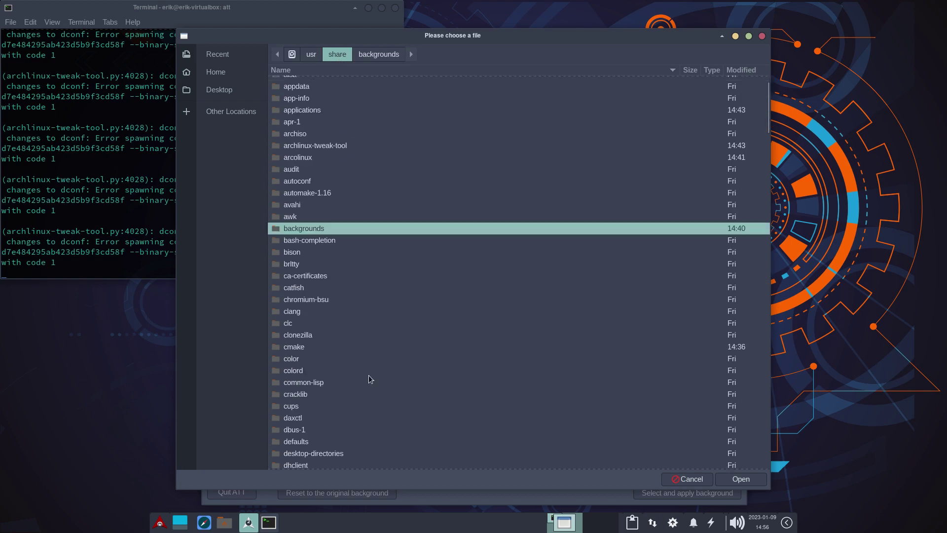
{"action": "scroll", "coordinate": [369, 376], "scroll_direction": "down", "scroll_amount": 5}
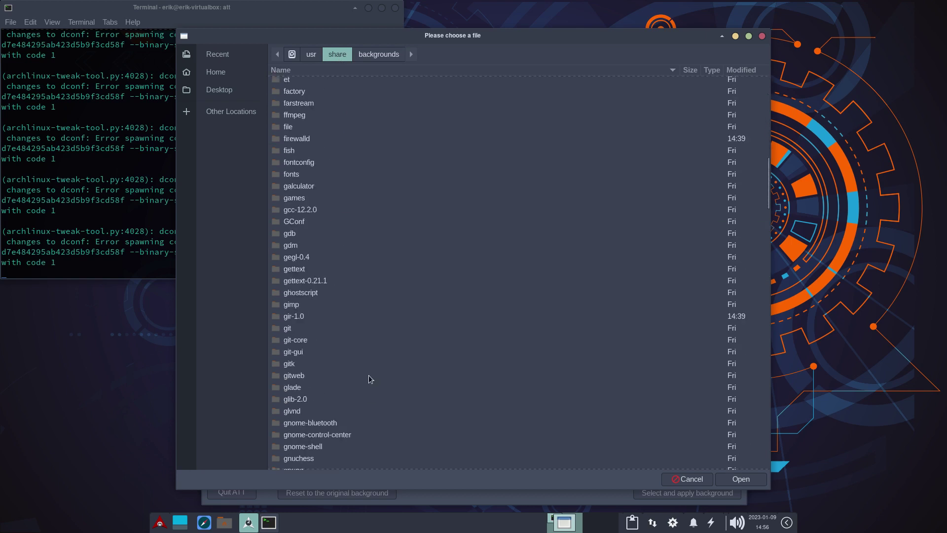
{"action": "scroll", "coordinate": [369, 376], "scroll_direction": "up", "scroll_amount": 10}
{"action": "scroll", "coordinate": [369, 377], "scroll_direction": "up", "scroll_amount": 3}
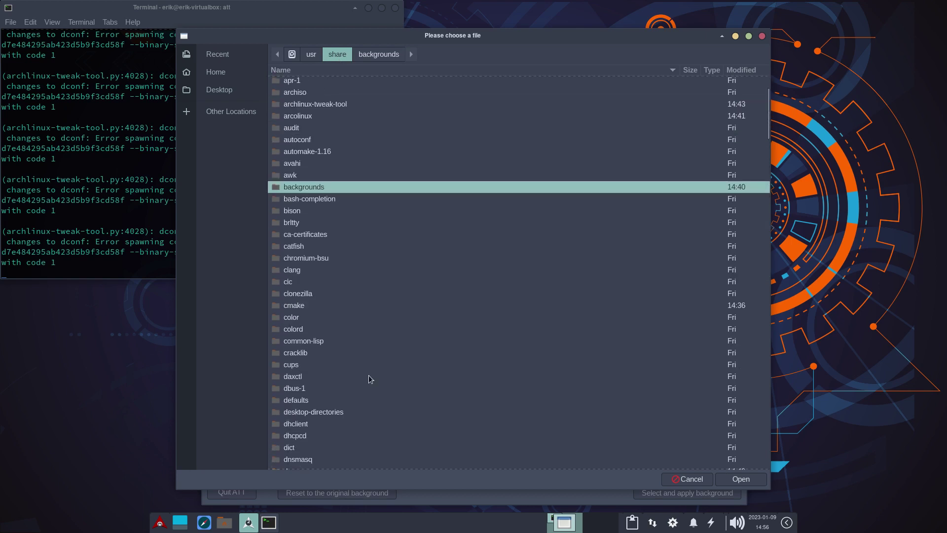
{"action": "scroll", "coordinate": [369, 375], "scroll_direction": "up", "scroll_amount": 2}
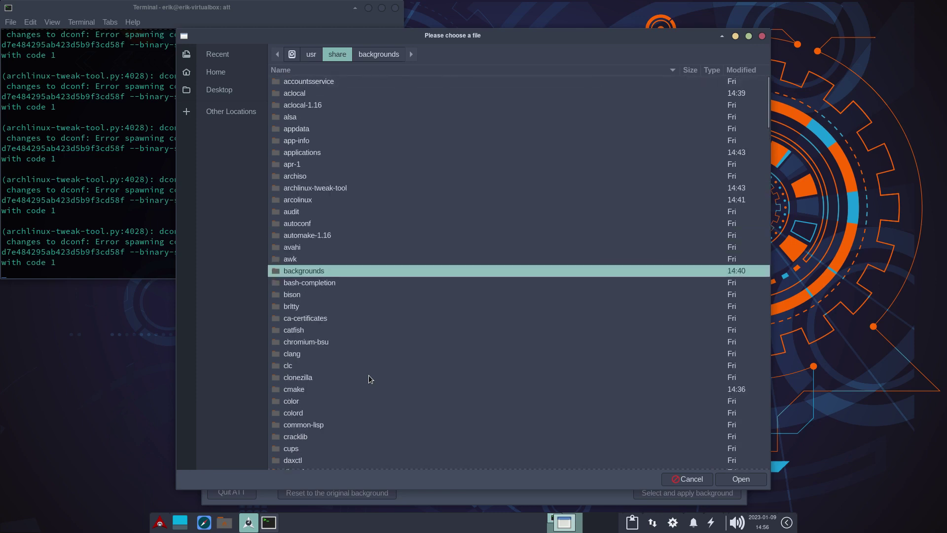
{"action": "scroll", "coordinate": [368, 378], "scroll_direction": "down", "scroll_amount": 10}
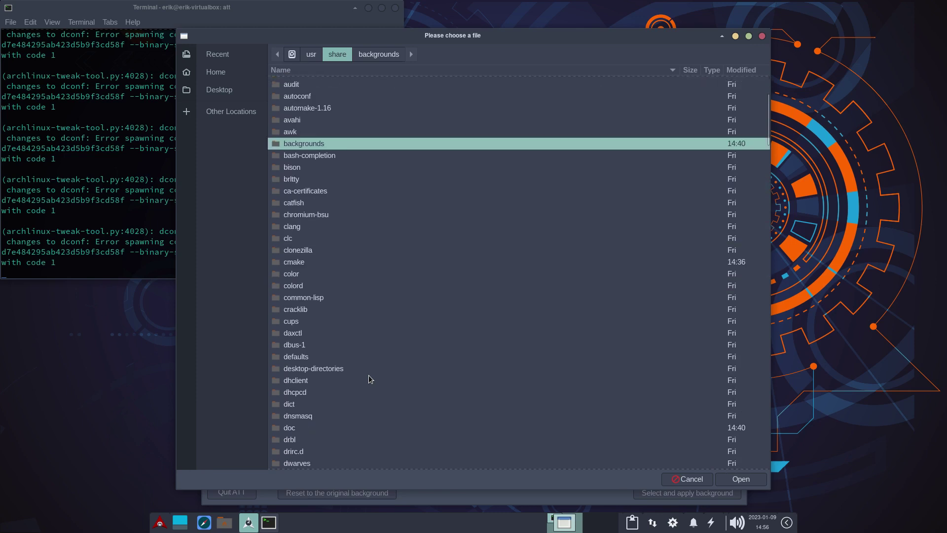
{"action": "scroll", "coordinate": [369, 378], "scroll_direction": "down", "scroll_amount": 20}
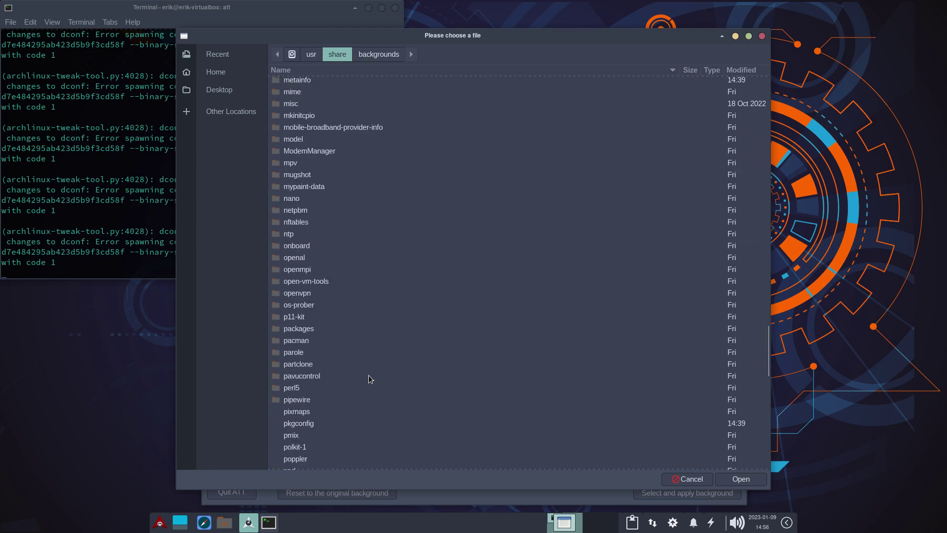
{"action": "scroll", "coordinate": [368, 378], "scroll_direction": "up", "scroll_amount": 8}
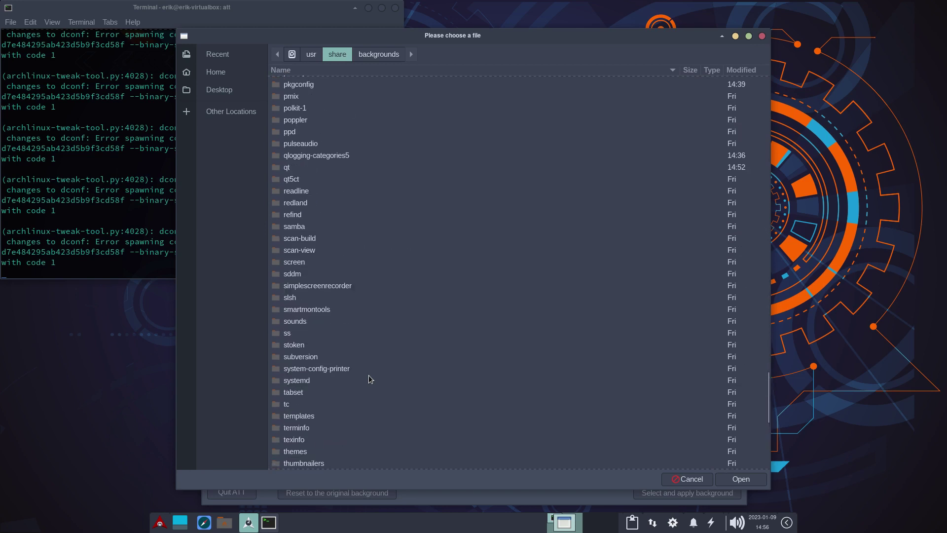
{"action": "scroll", "coordinate": [369, 378], "scroll_direction": "down", "scroll_amount": 15}
{"action": "scroll", "coordinate": [368, 378], "scroll_direction": "down", "scroll_amount": 1}
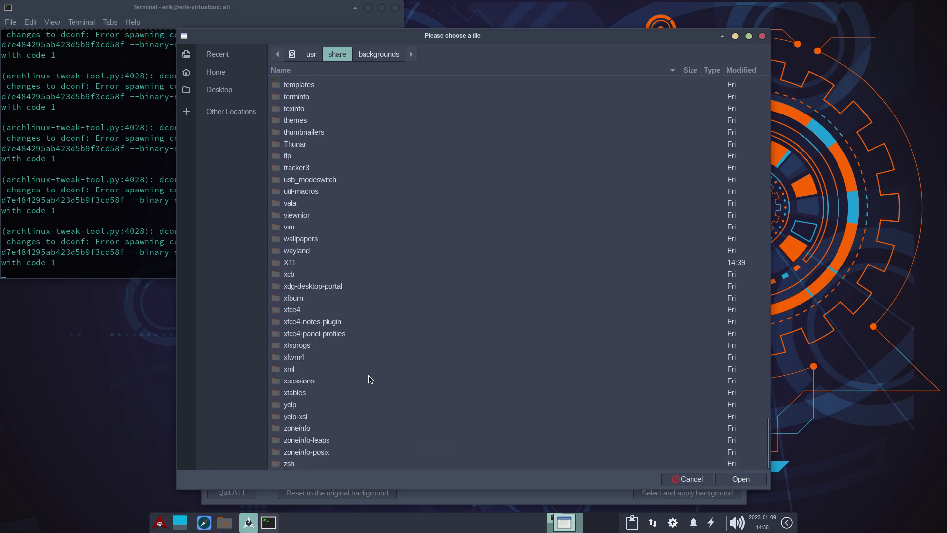
{"action": "double_click", "coordinate": [332, 239]}
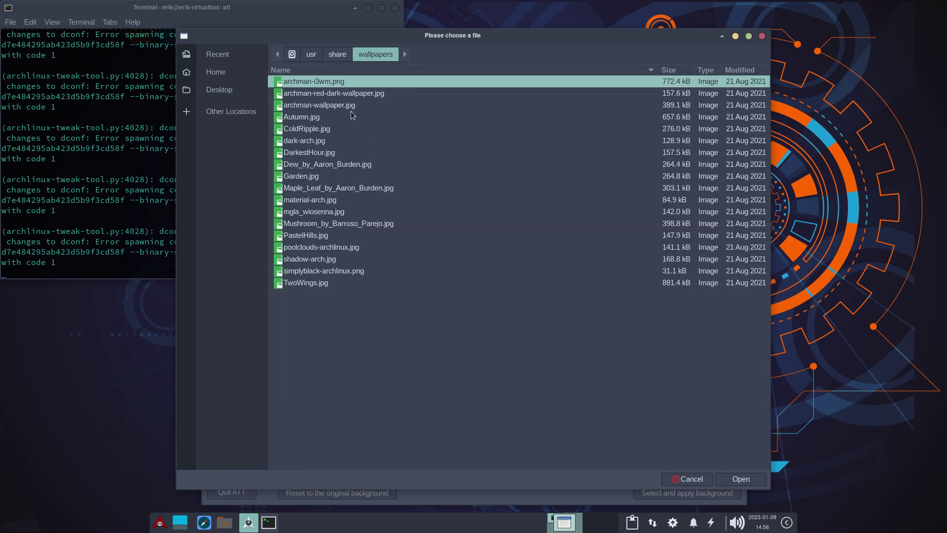
{"action": "left_click", "coordinate": [347, 92]}
{"action": "left_click", "coordinate": [351, 86]}
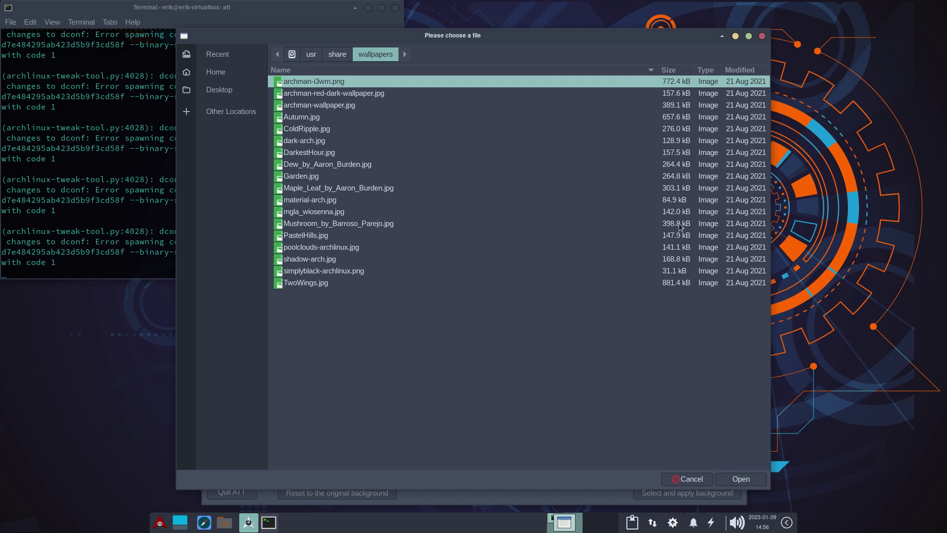
{"action": "left_click", "coordinate": [738, 478]}
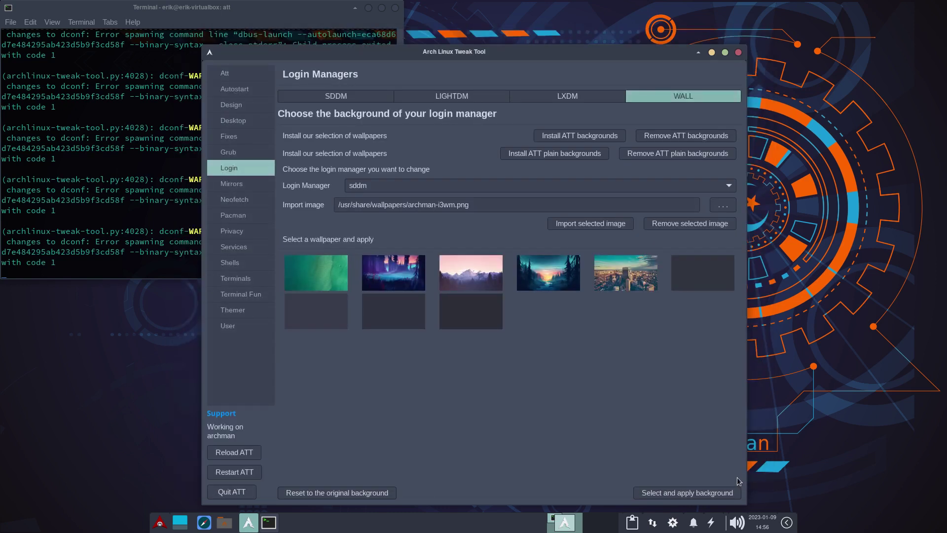
Import archman-i3wm.png into the login gallery, select its thumbnail, and quit ATT.
{"action": "left_click", "coordinate": [601, 226]}
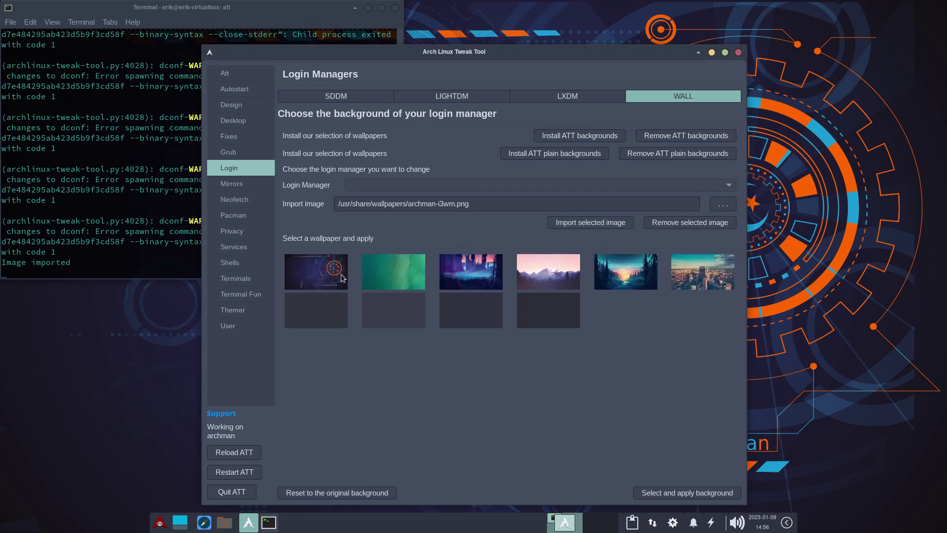
{"action": "left_click", "coordinate": [342, 277]}
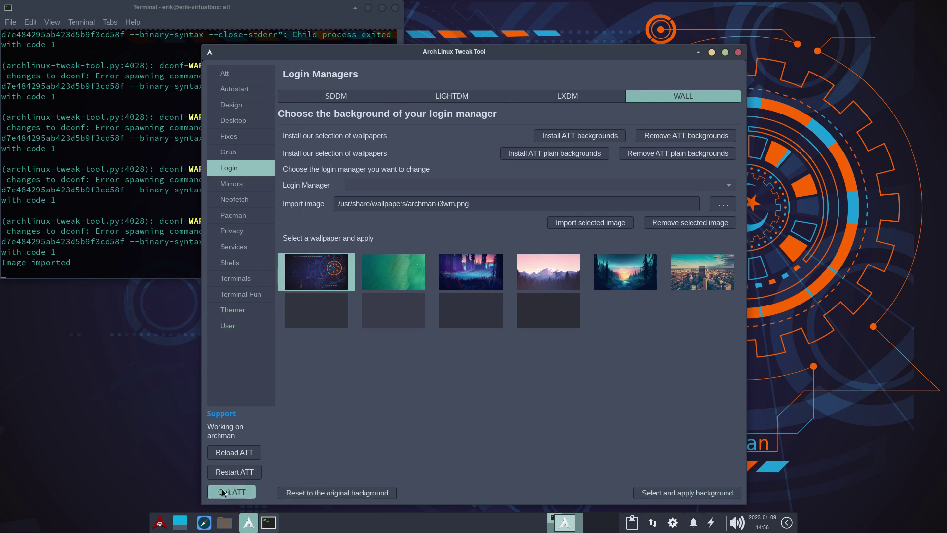
{"action": "left_click", "coordinate": [223, 492]}
{"action": "right_click", "coordinate": [506, 290]}
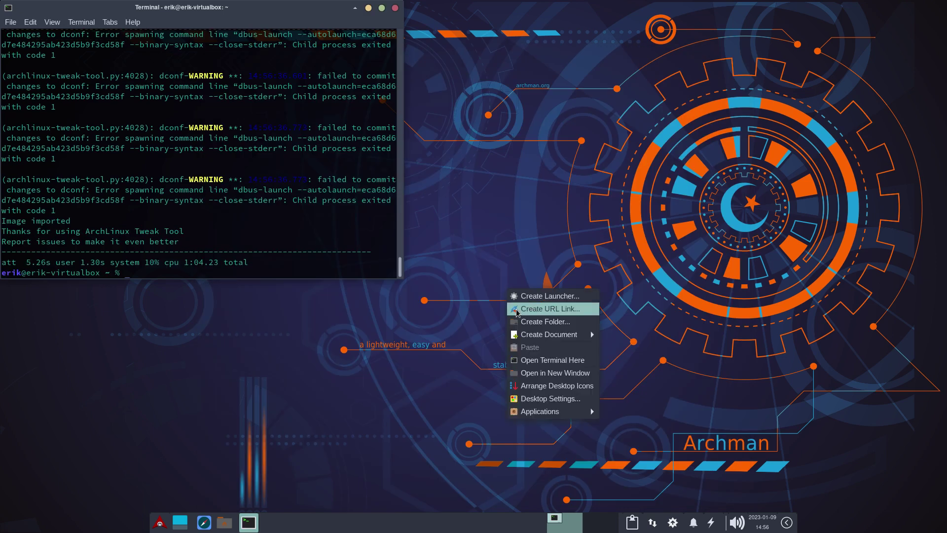
Try the teal and dark Arch wallpapers, settle on the blue Arch Linux one, and close settings.
{"action": "left_click", "coordinate": [565, 398]}
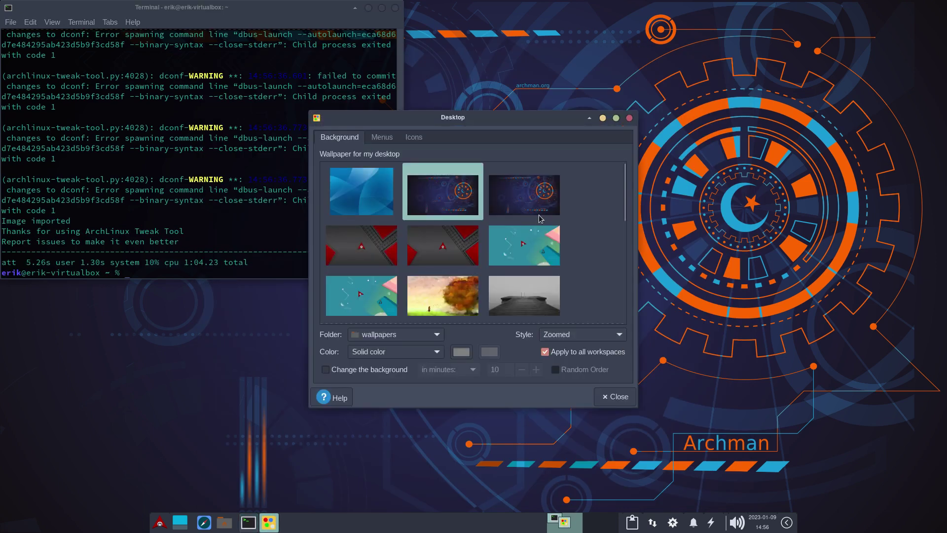
{"action": "left_click", "coordinate": [537, 248]}
{"action": "scroll", "coordinate": [532, 300], "scroll_direction": "down", "scroll_amount": 2}
{"action": "scroll", "coordinate": [532, 299], "scroll_direction": "down", "scroll_amount": 3}
{"action": "left_click", "coordinate": [371, 214]}
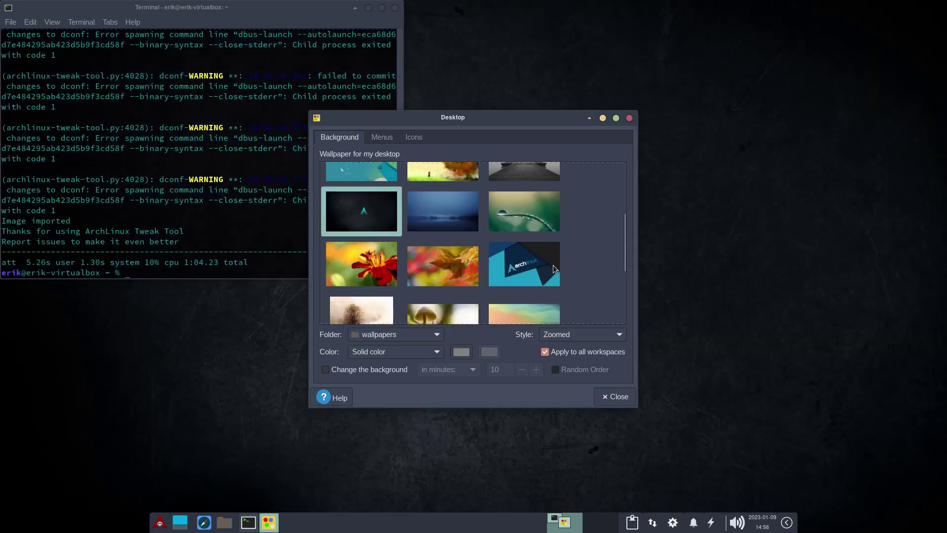
{"action": "left_click", "coordinate": [551, 268]}
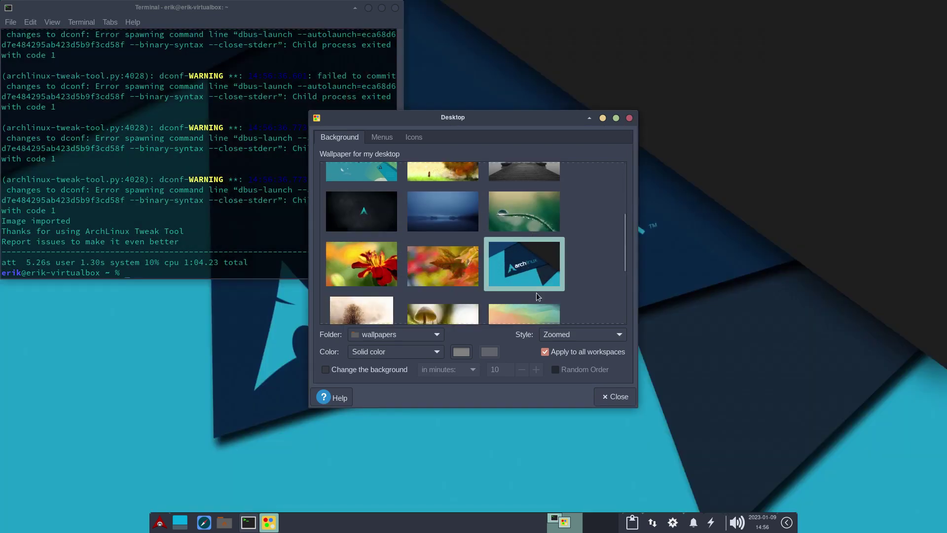
{"action": "left_click", "coordinate": [615, 400]}
Log out from the Whisker menu and log back in with the account password.
{"action": "left_click", "coordinate": [159, 524]}
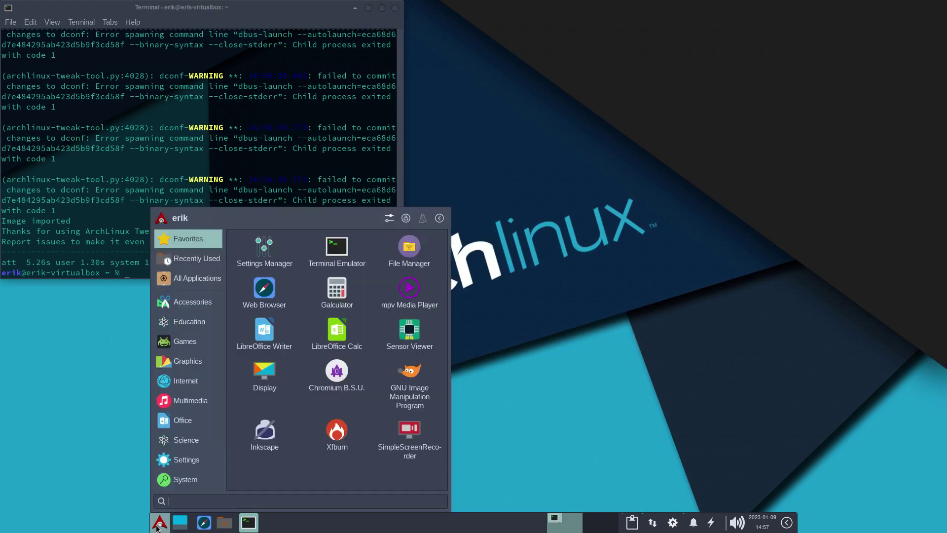
{"action": "left_click", "coordinate": [440, 217]}
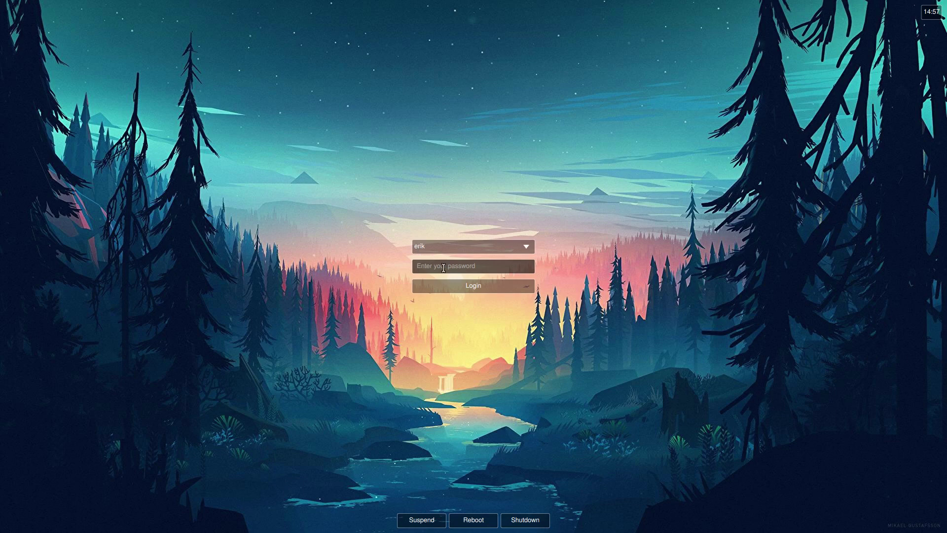
{"action": "type", "text": "password"}
{"action": "key", "text": "Return"}
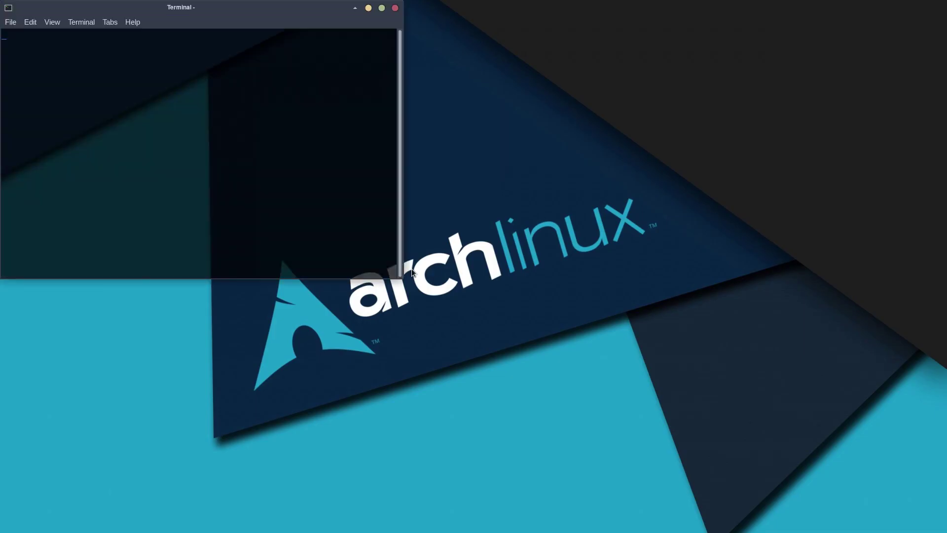
Relaunch att from the terminal and authenticate with the administrator password.
{"action": "type", "text": "t"}
{"action": "key", "text": "Return"}
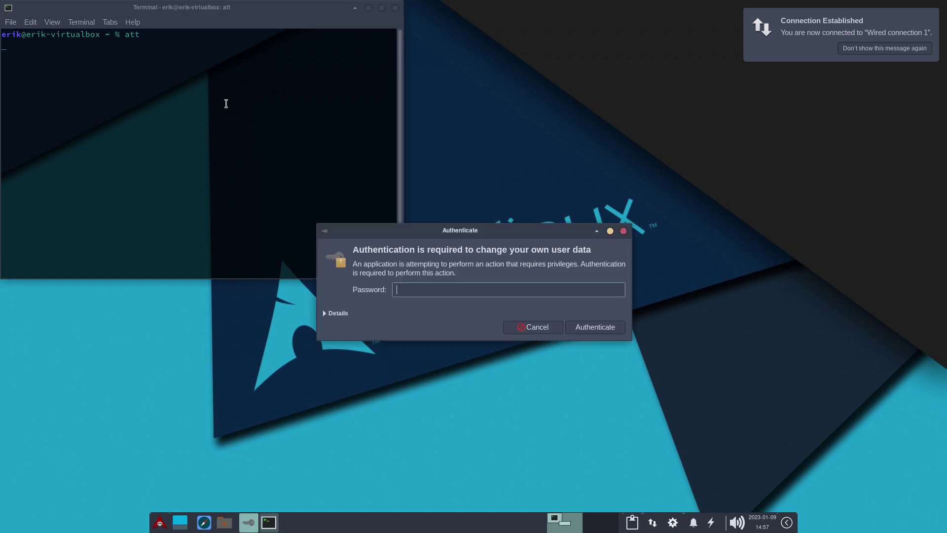
{"action": "type", "text": "password"}
{"action": "key", "text": "Return"}
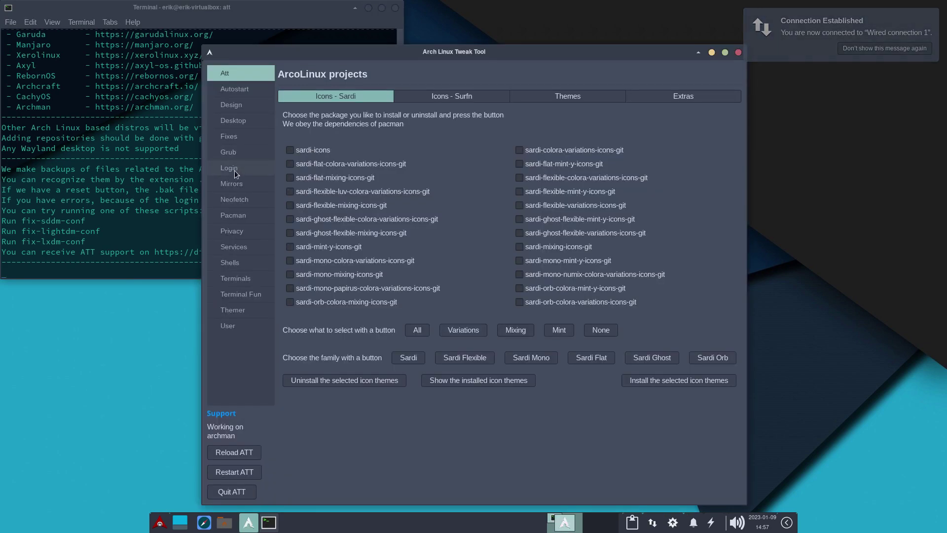
Apply archman-i3wm.png as the SDDM login wallpaper for the arcolinux-simplicity theme.
{"action": "left_click", "coordinate": [240, 169]}
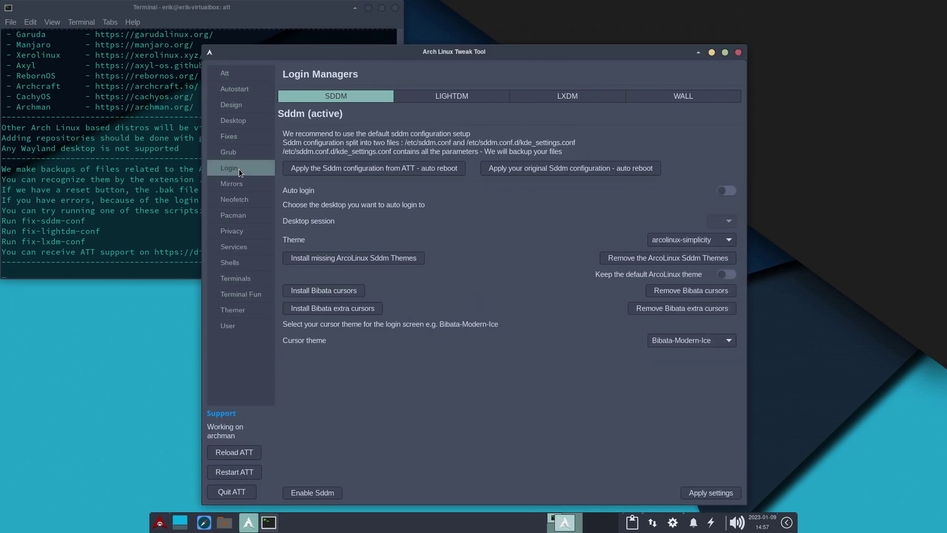
{"action": "left_click", "coordinate": [670, 103]}
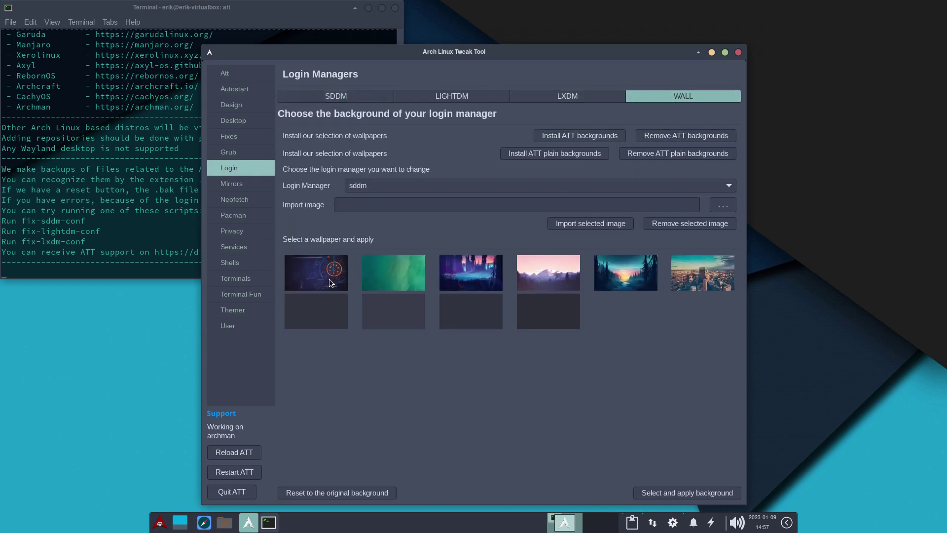
{"action": "left_click", "coordinate": [332, 282]}
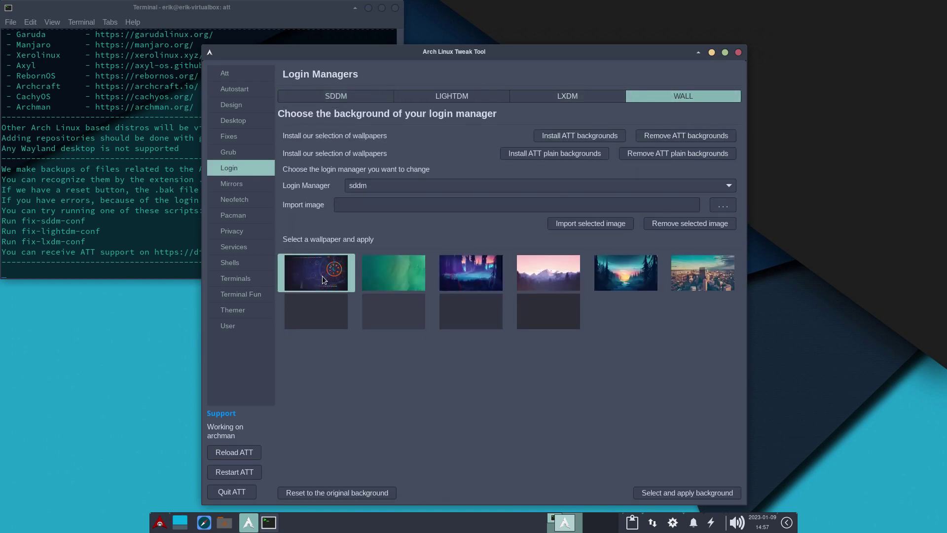
{"action": "left_click", "coordinate": [697, 494]}
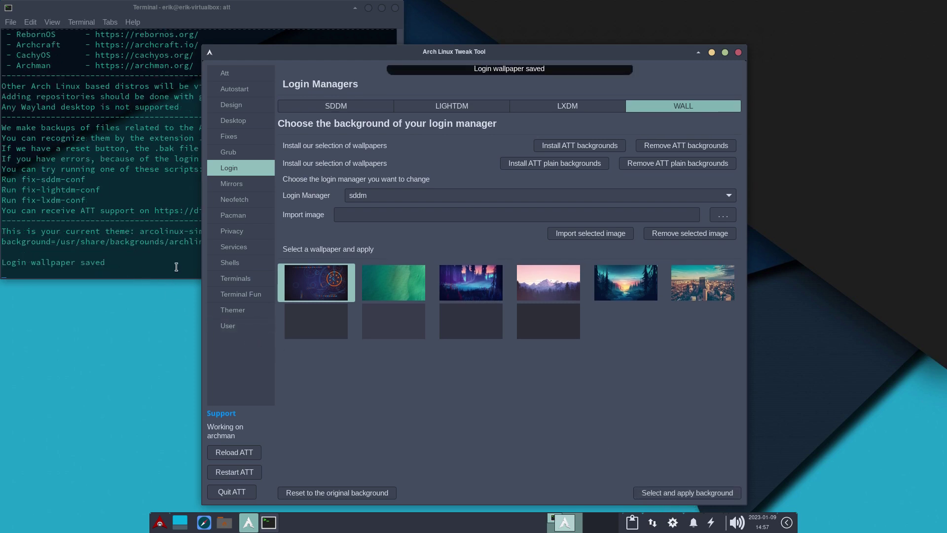
{"action": "left_click_drag", "start_coordinate": [357, 56], "coordinate": [554, 37]}
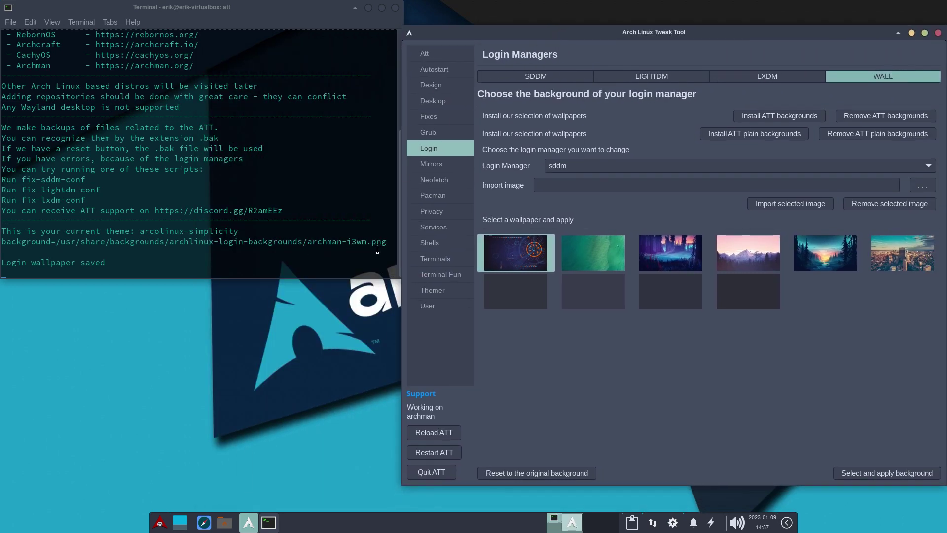
Log out of the Xfce session from the Whisker menu's log-out options.
{"action": "left_click", "coordinate": [159, 523]}
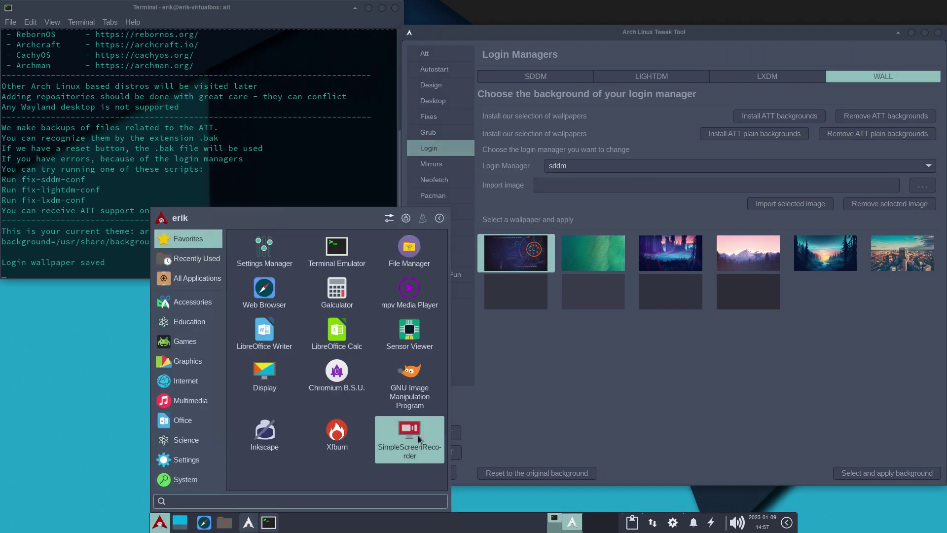
{"action": "left_click", "coordinate": [440, 218]}
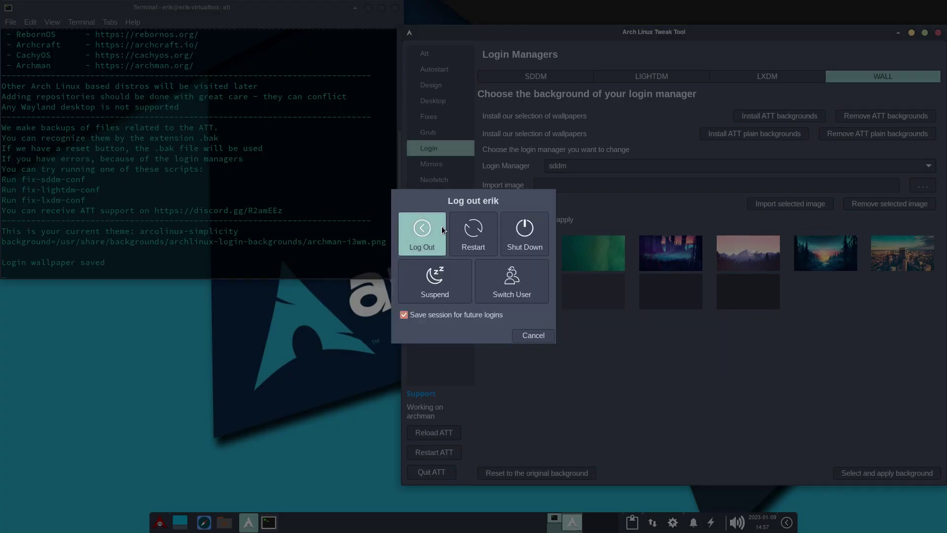
{"action": "left_click", "coordinate": [438, 233]}
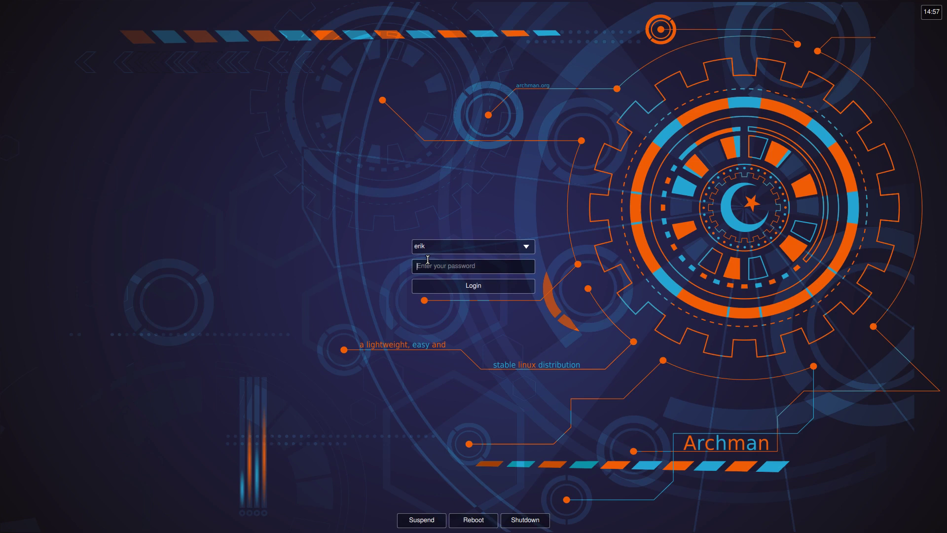
Log back in with the user password, then relaunch att from the terminal and authenticate.
{"action": "type", "text": "******"}
{"action": "key", "text": "Return"}
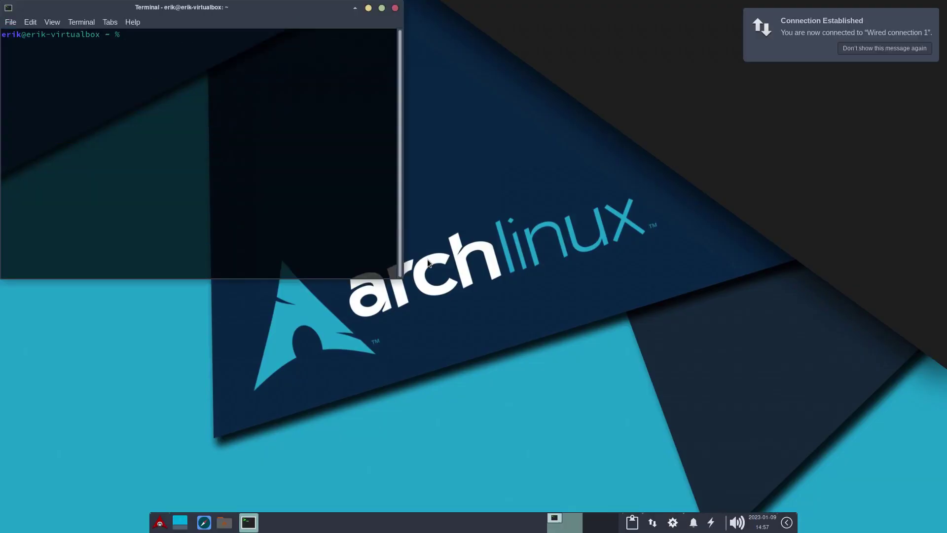
{"action": "type", "text": "att"}
{"action": "key", "text": "Return"}
{"action": "type", "text": "•••"}
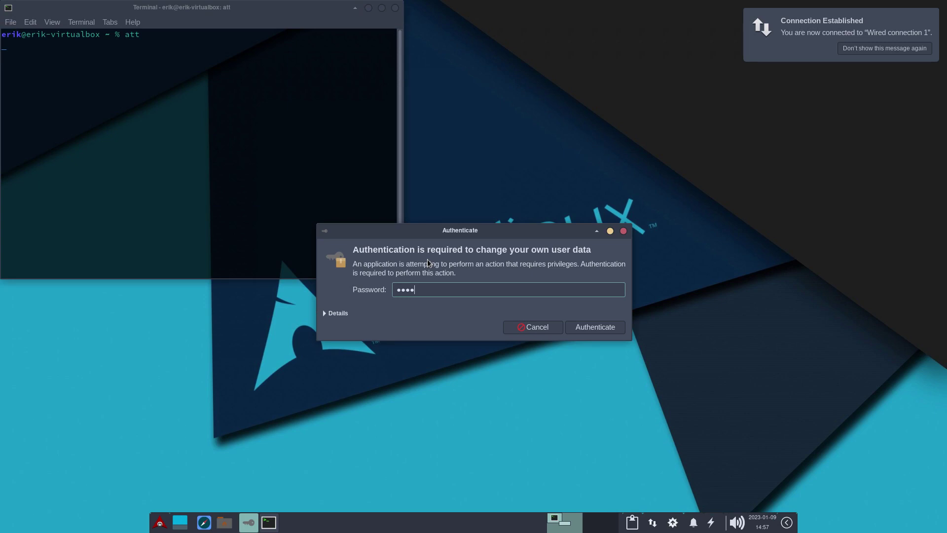
{"action": "type", "text": "•"}
{"action": "key", "text": "Return"}
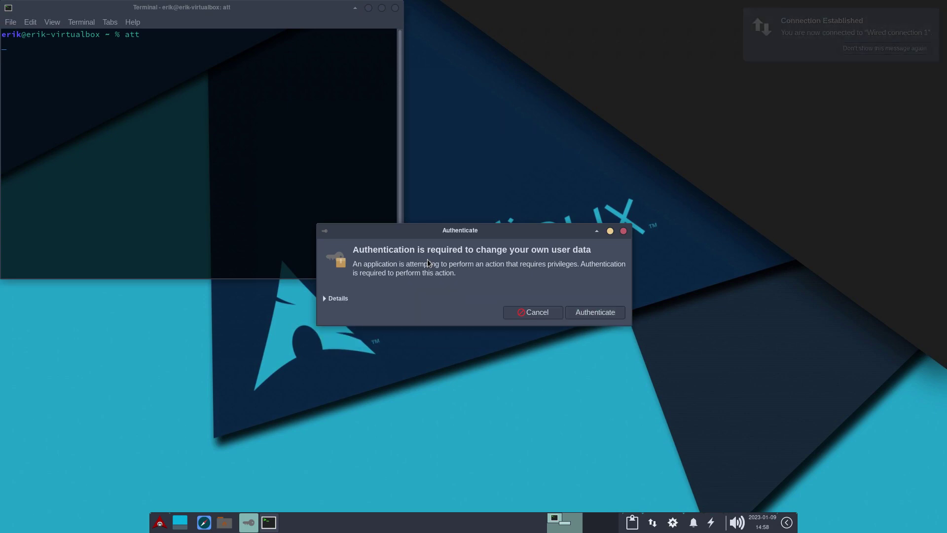
{"action": "type", "text": "•••••"}
{"action": "key", "text": "Return"}
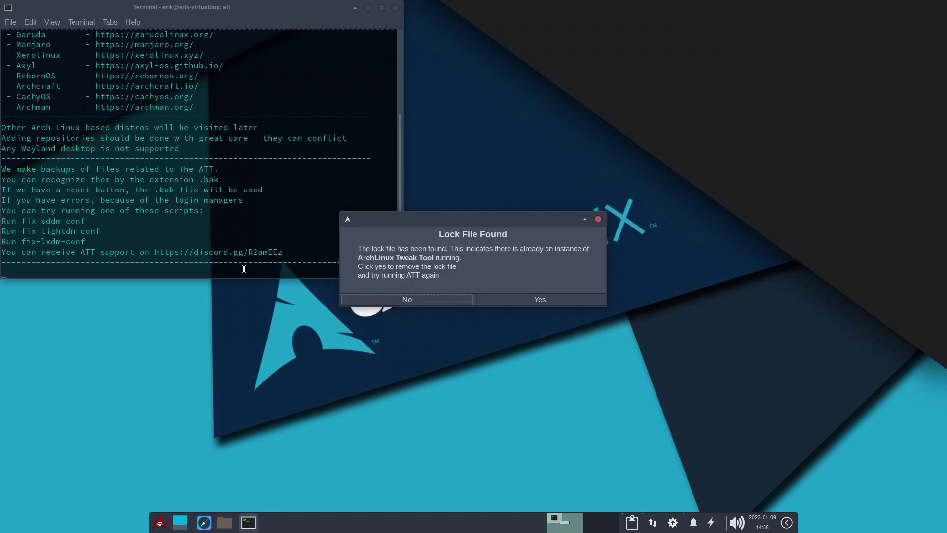
Move the Lock File Found warning aside and confirm Yes to delete the stale lock file.
{"action": "left_click_drag", "start_coordinate": [490, 215], "coordinate": [733, 122]}
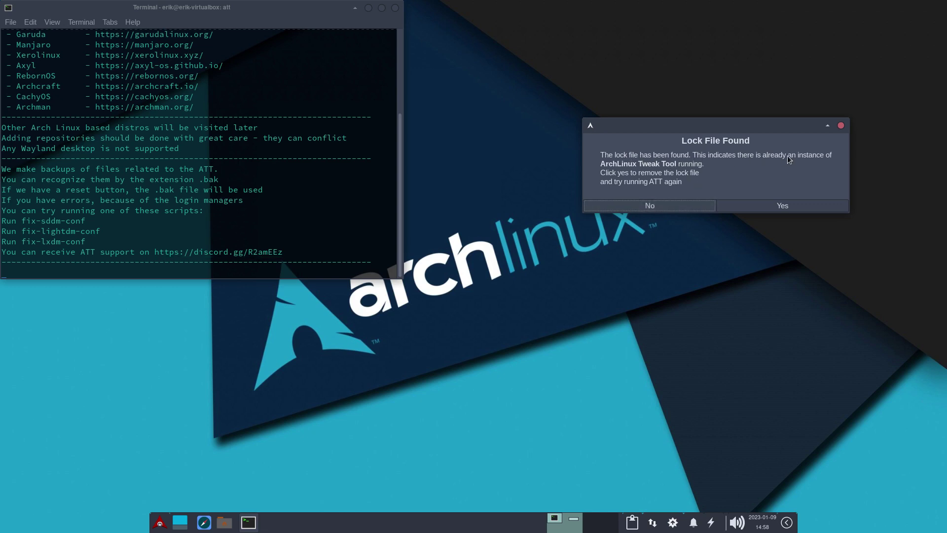
{"action": "left_click", "coordinate": [757, 206]}
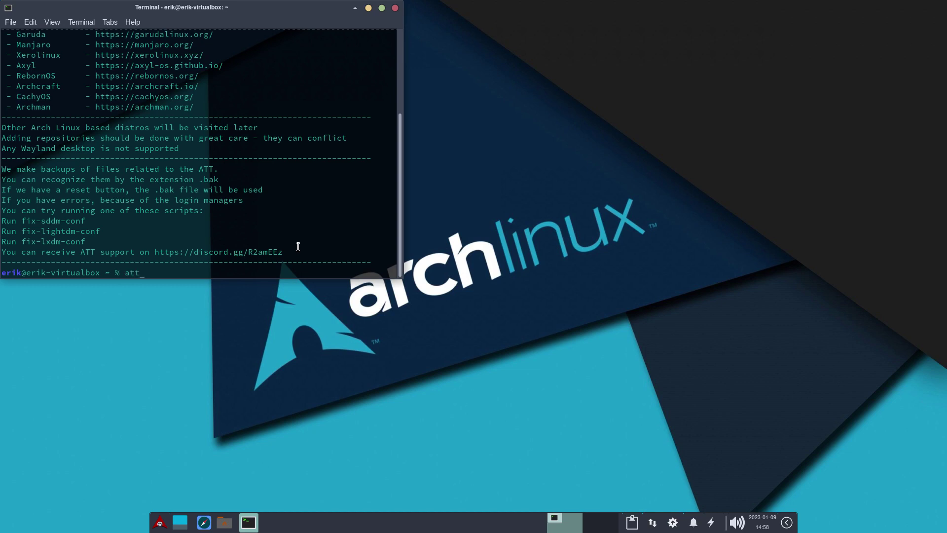
Run att again with authentication, quit it with Quit ATT, and centre the terminal window.
{"action": "key", "text": "Return"}
{"action": "type", "text": "****"}
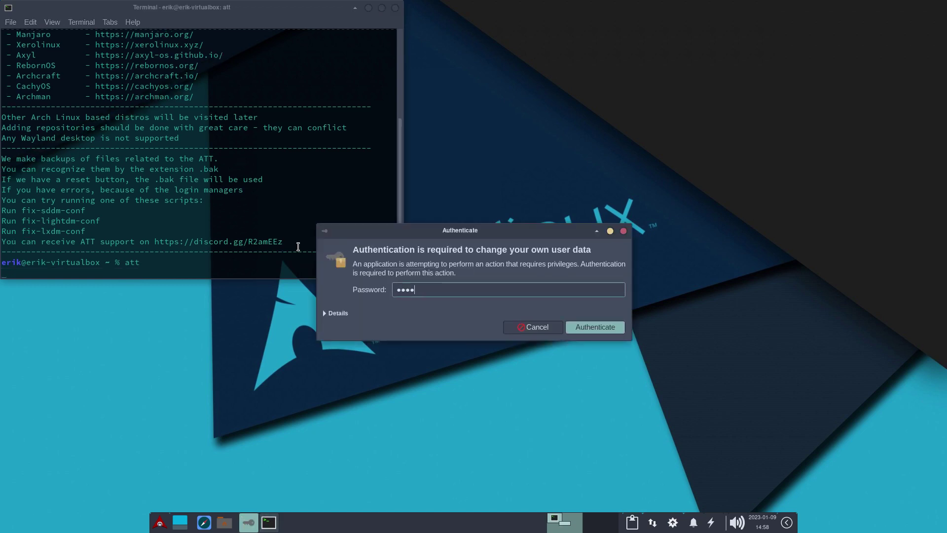
{"action": "key", "text": "Return"}
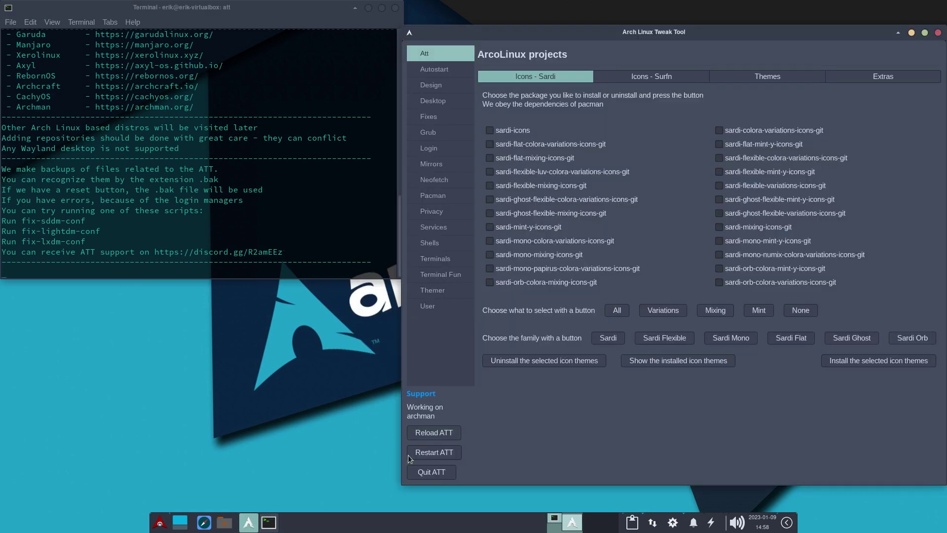
{"action": "left_click", "coordinate": [445, 477]}
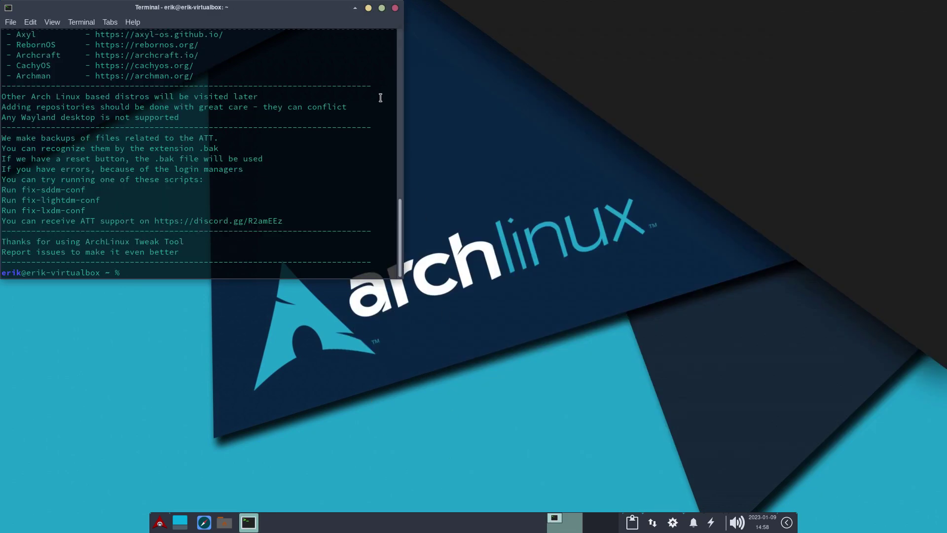
{"action": "left_click_drag", "start_coordinate": [302, 16], "coordinate": [610, 94]}
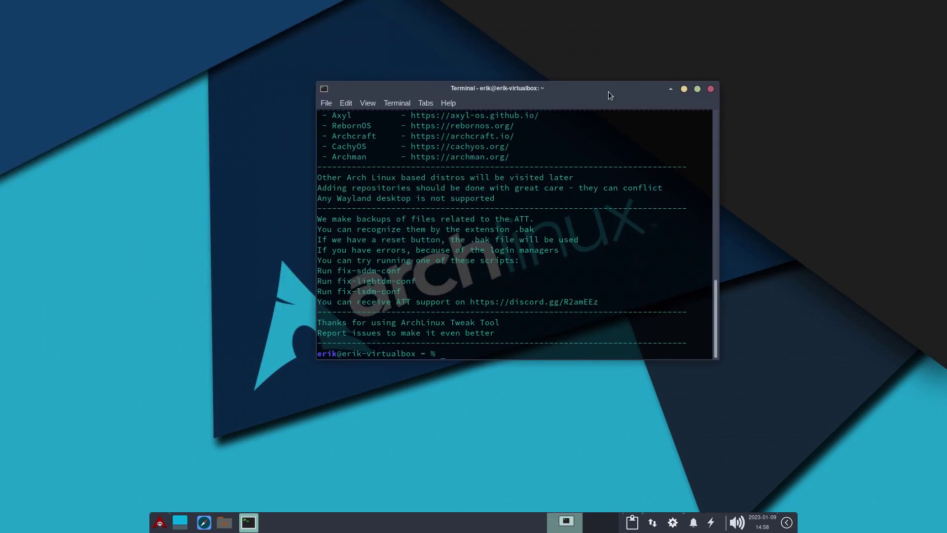